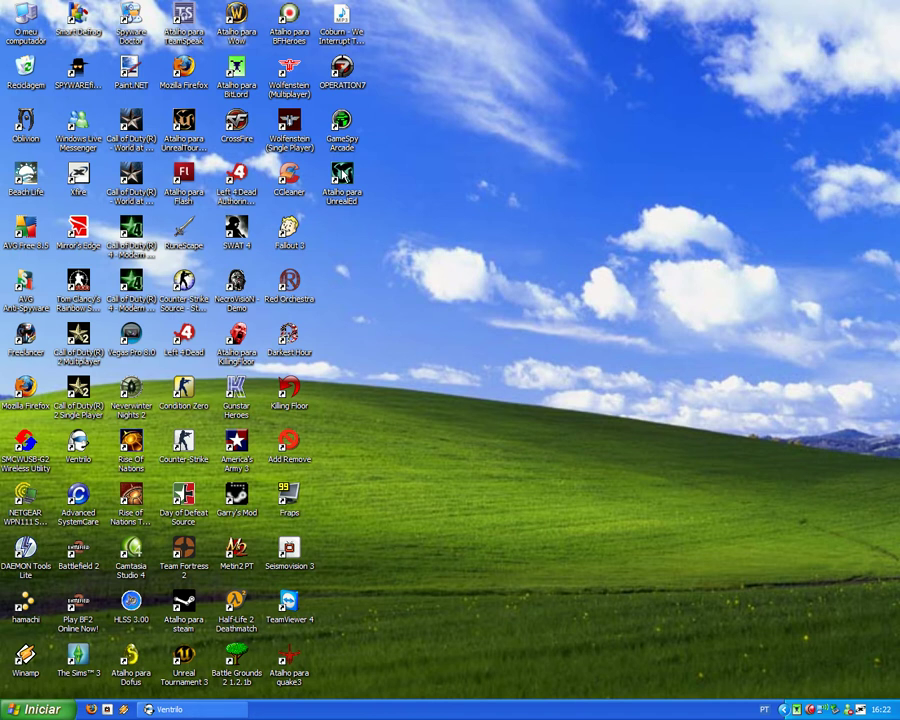
Step: Launch UnrealEd from the desktop shortcut and clear the floating Browsers, Textures, actor class and Sounds windows off the viewports
left_click_drag(385, 226, 306, 184)
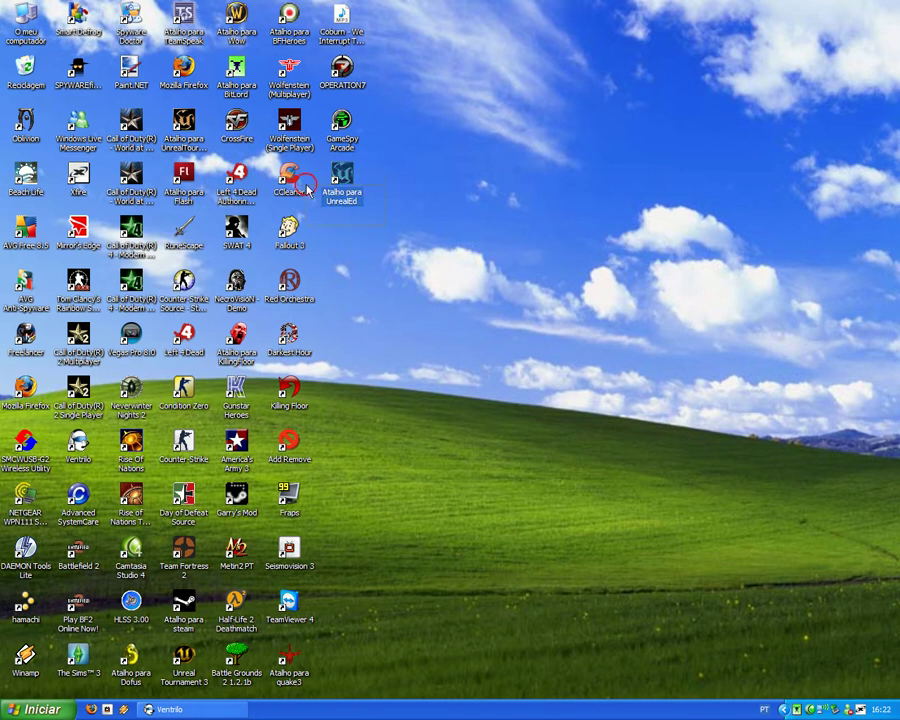
double_click(347, 176)
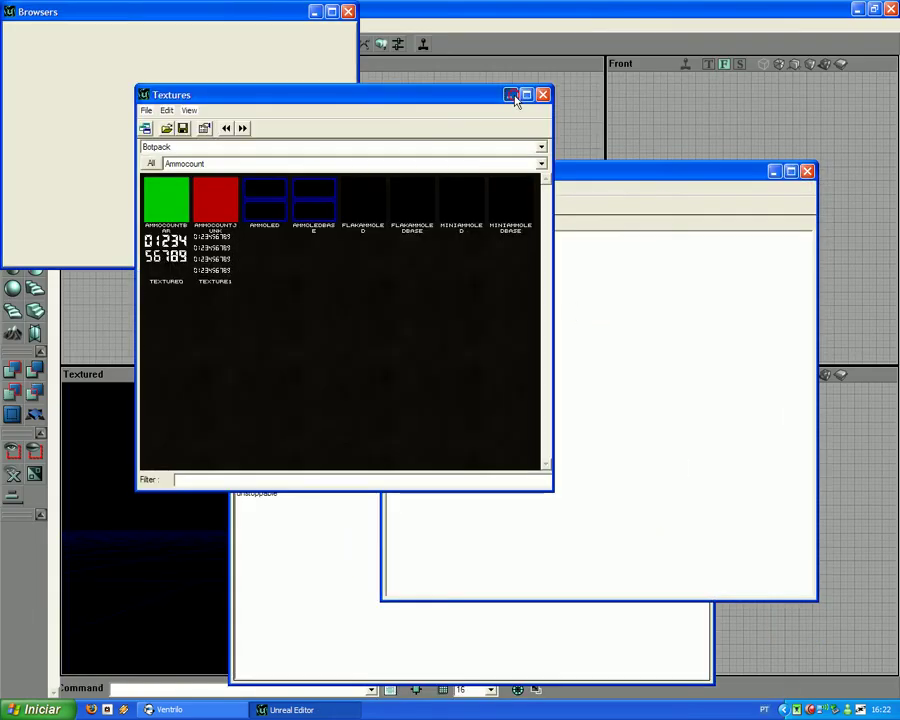
left_click(513, 97)
left_click(347, 13)
left_click(775, 172)
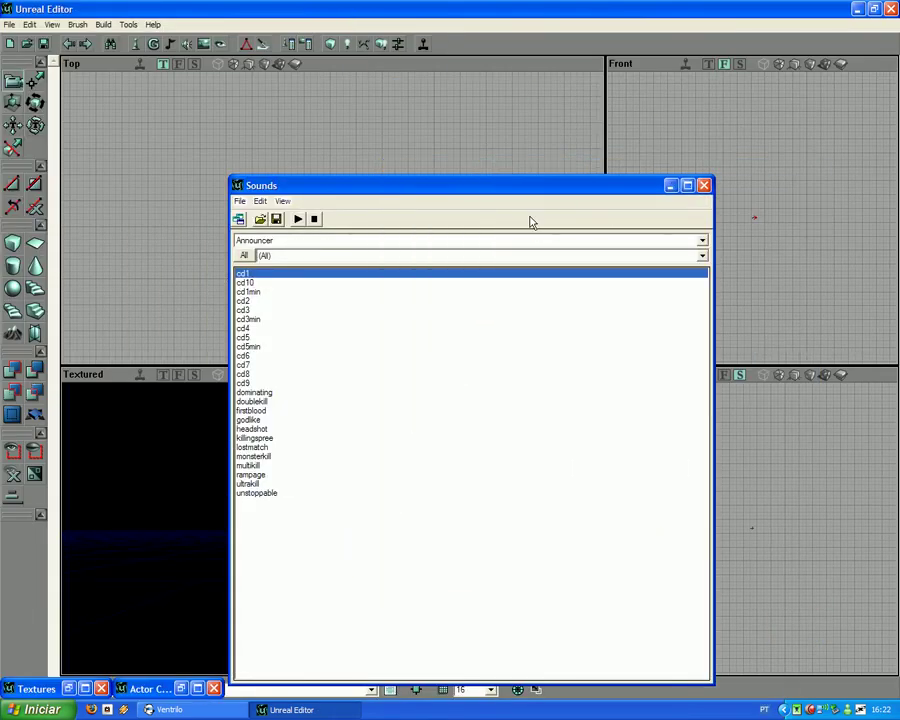
left_click(670, 186)
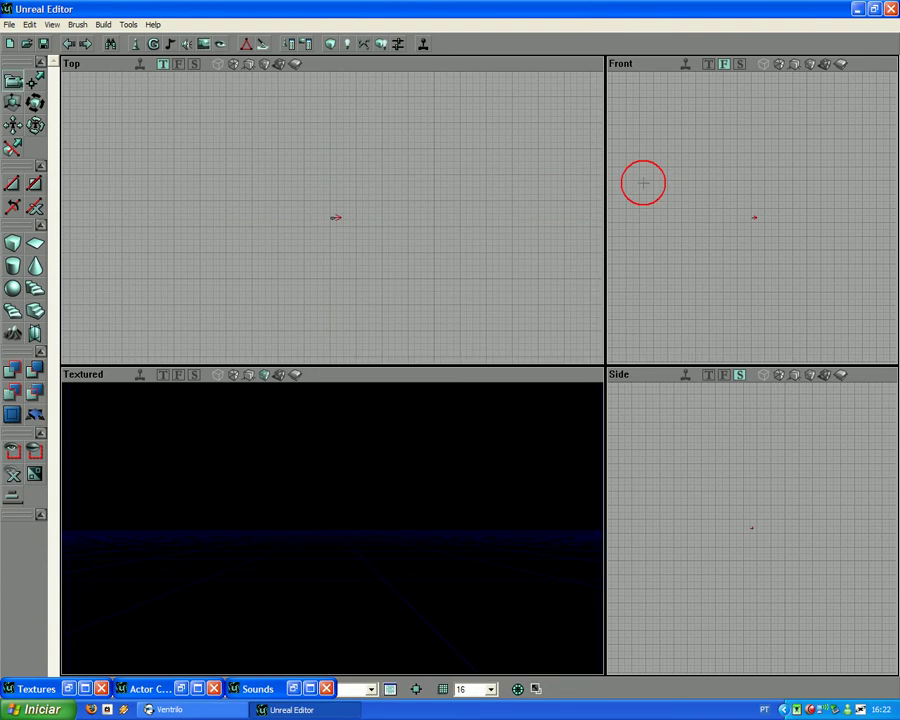
Step: Open the recent map DM-TutorialMover.unr
left_click(8, 24)
left_click(104, 132)
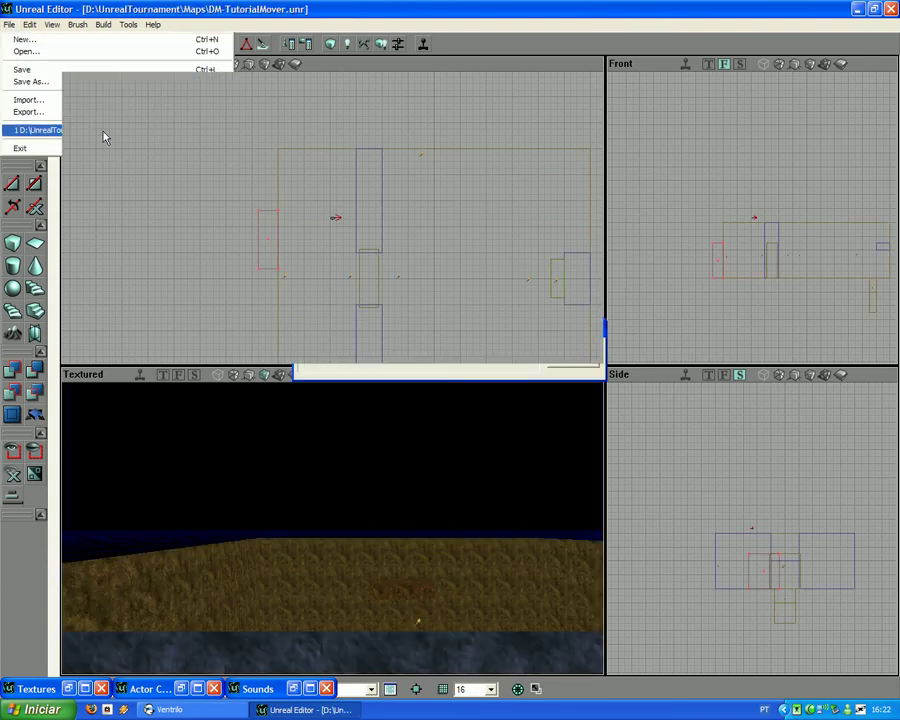
Step: Examine the room in the textured 3D view, including the dividing wall, its doorway and the rock panel
right_click_drag(305, 513, 410, 542)
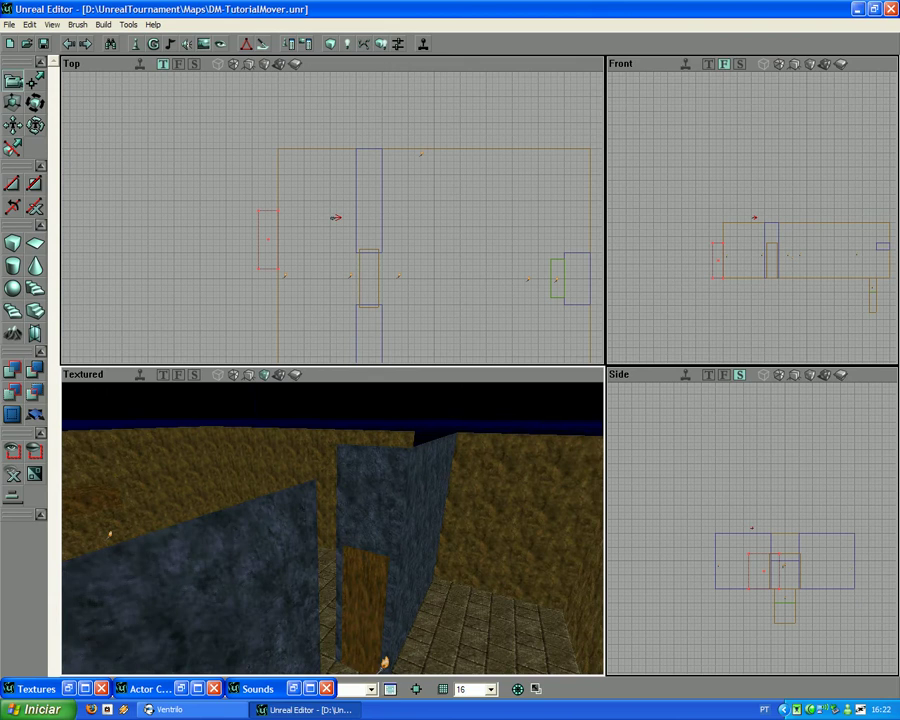
right_click_drag(333, 527, 283, 543)
left_click_drag(283, 543, 388, 475)
right_click_drag(388, 475, 388, 464)
left_click_drag(388, 464, 420, 405)
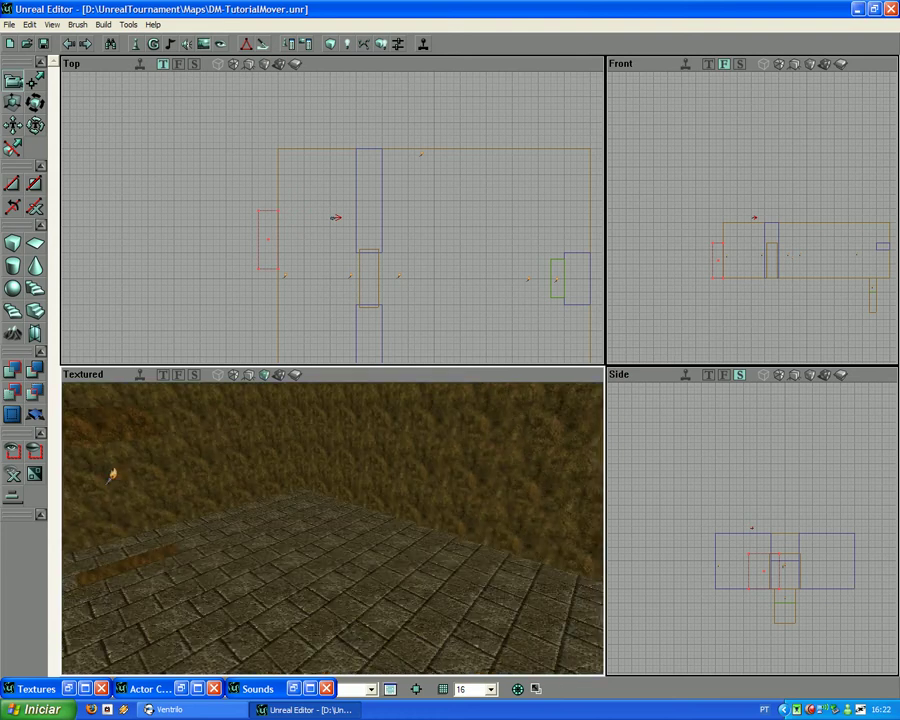
mouse_move(330, 450)
left_mouse_down()
mouse_move(320, 460)
mouse_move(325, 450)
left_mouse_up()
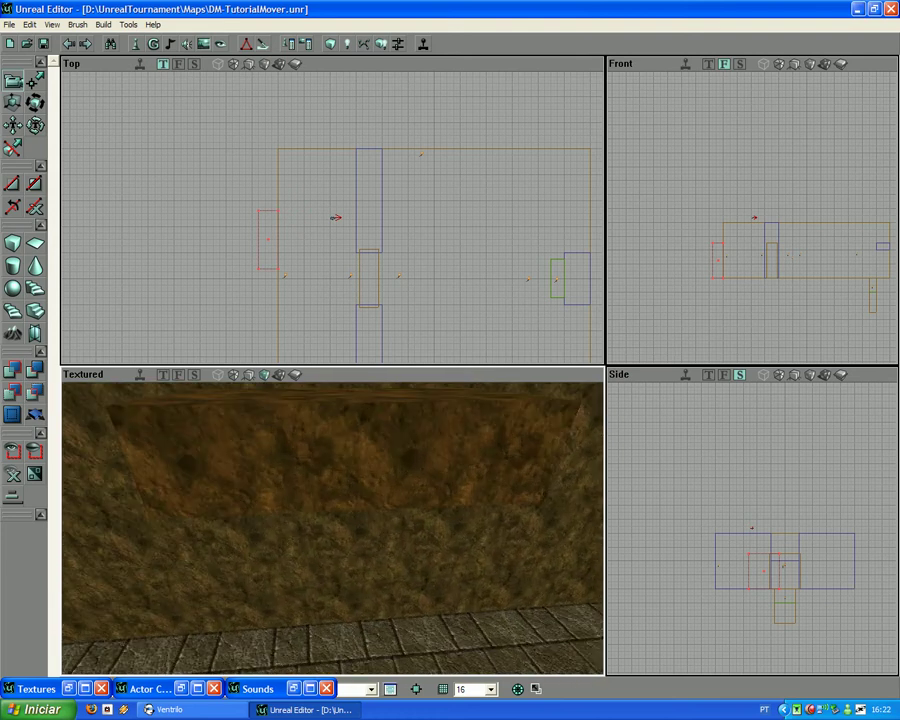
right_click_drag(332, 510, 334, 480)
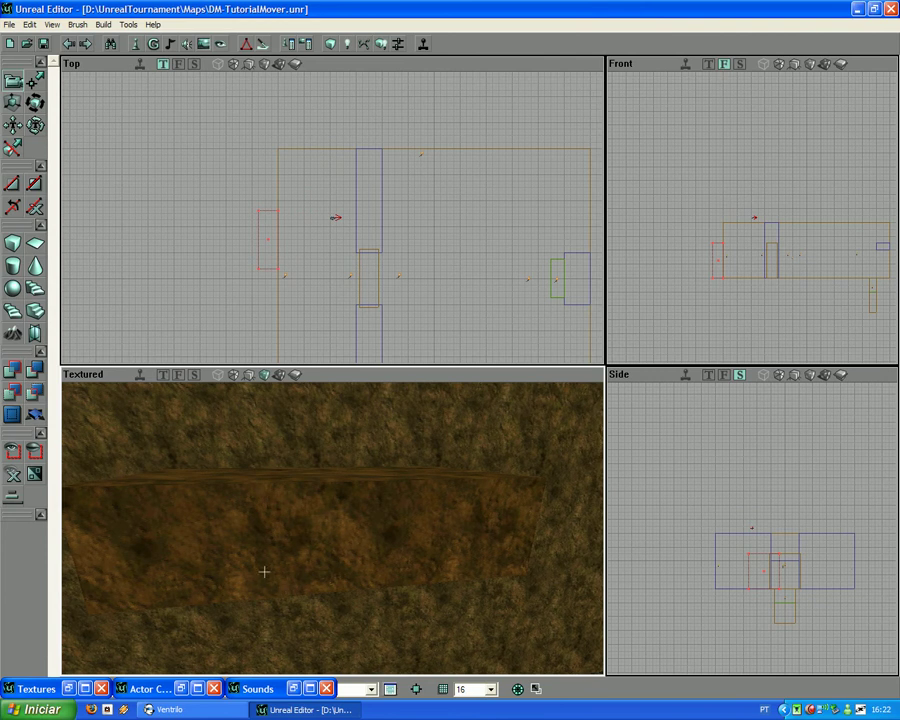
left_click_drag(263, 569, 323, 572)
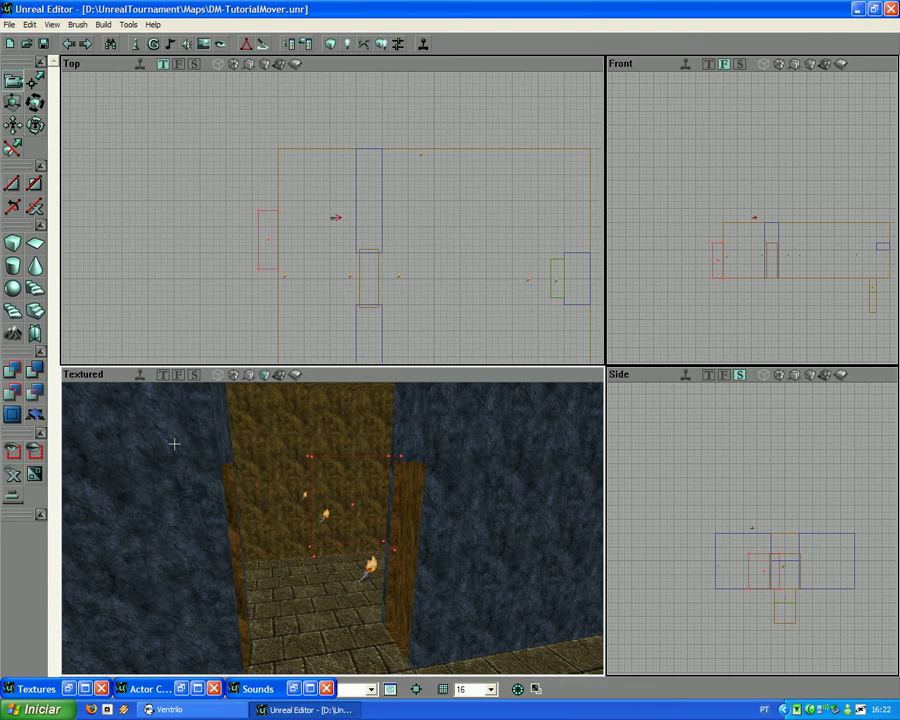
Step: Move the red builder brush into the doorway in the Top view so its ends overlap the two blue wall brushes
left_click(257, 226)
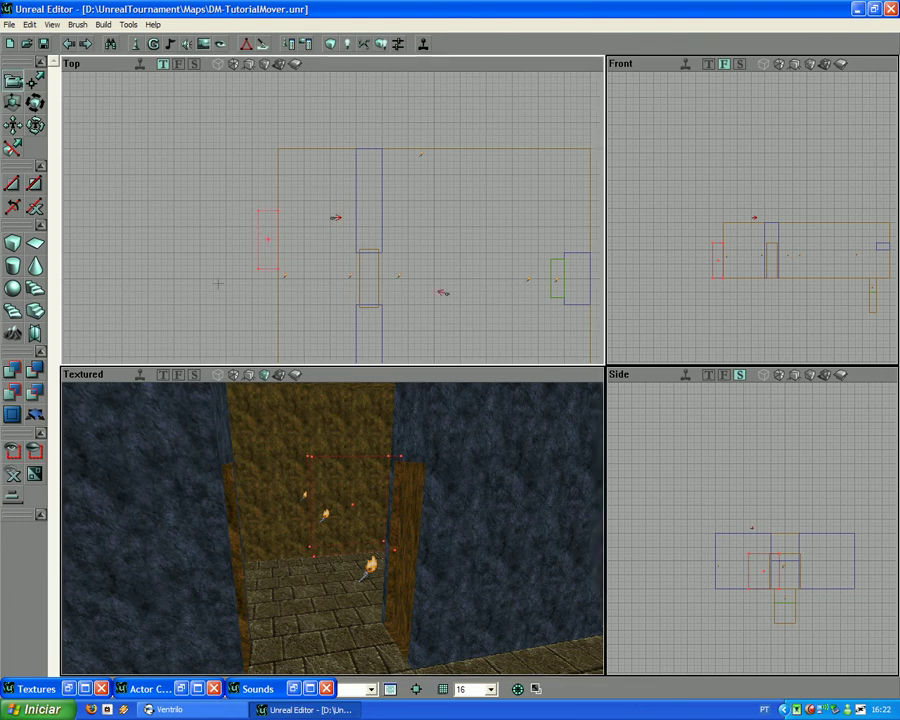
left_click_drag(205, 203, 257, 242, "ctrl")
mouse_move(218, 202)
left_mouse_down()
mouse_move(337, 217)
mouse_move(333, 190)
left_mouse_up()
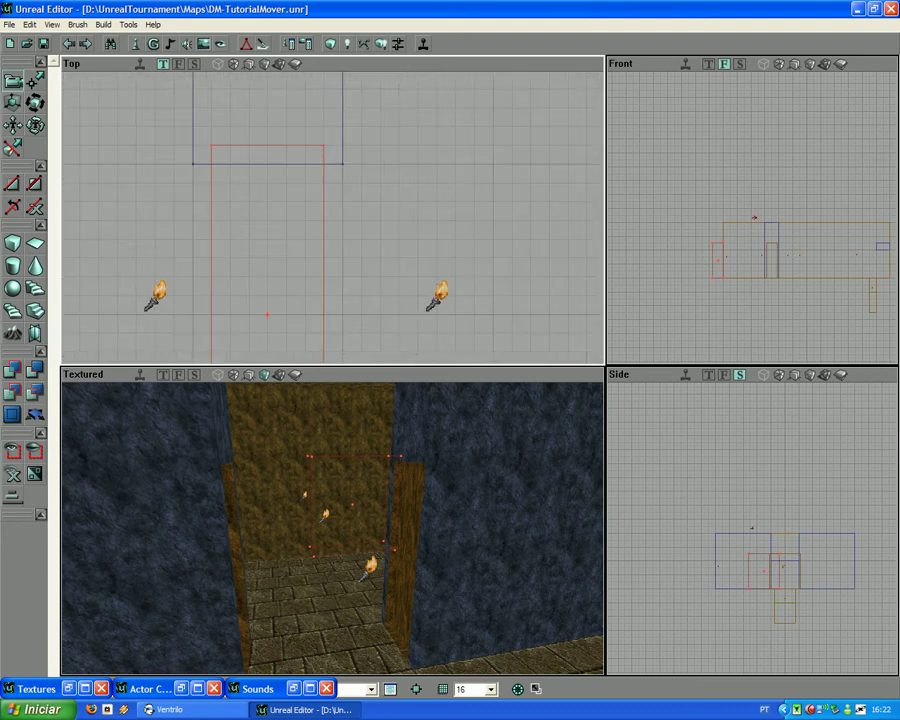
left_click_drag(147, 190, 197, 237)
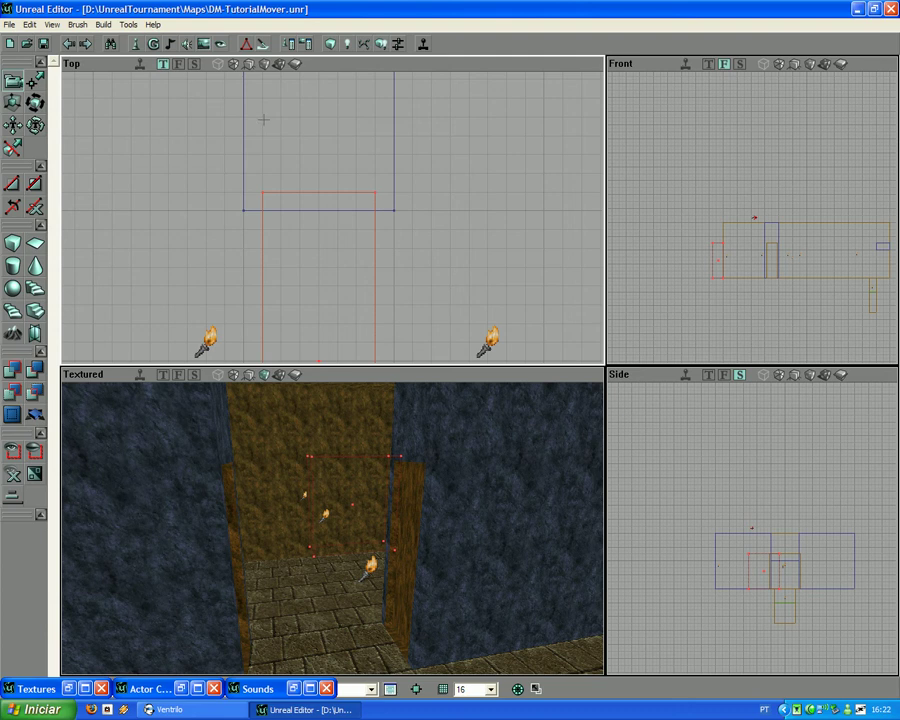
left_click_drag(332, 217, 313, 217, "ctrl")
mouse_move(193, 249)
left_mouse_down("ctrl")
mouse_move(212, 212)
mouse_move(212, 305)
left_mouse_up("ctrl")
left_click_drag(197, 228, 198, 247, "ctrl")
Step: Apply Transform Permanently to the builder brush in the doorway
right_click(264, 248)
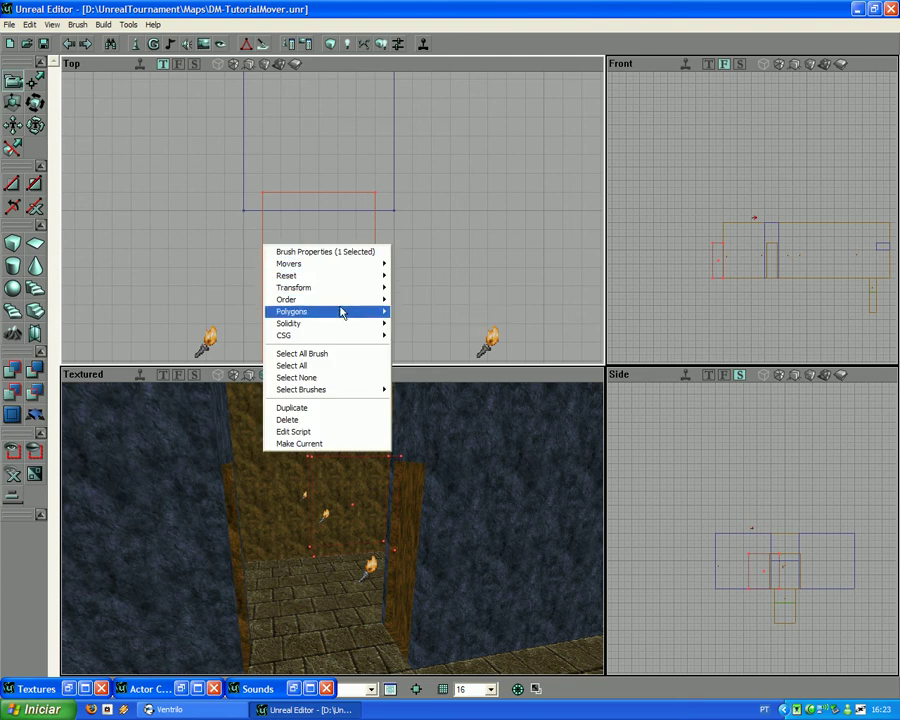
mouse_move(339, 293)
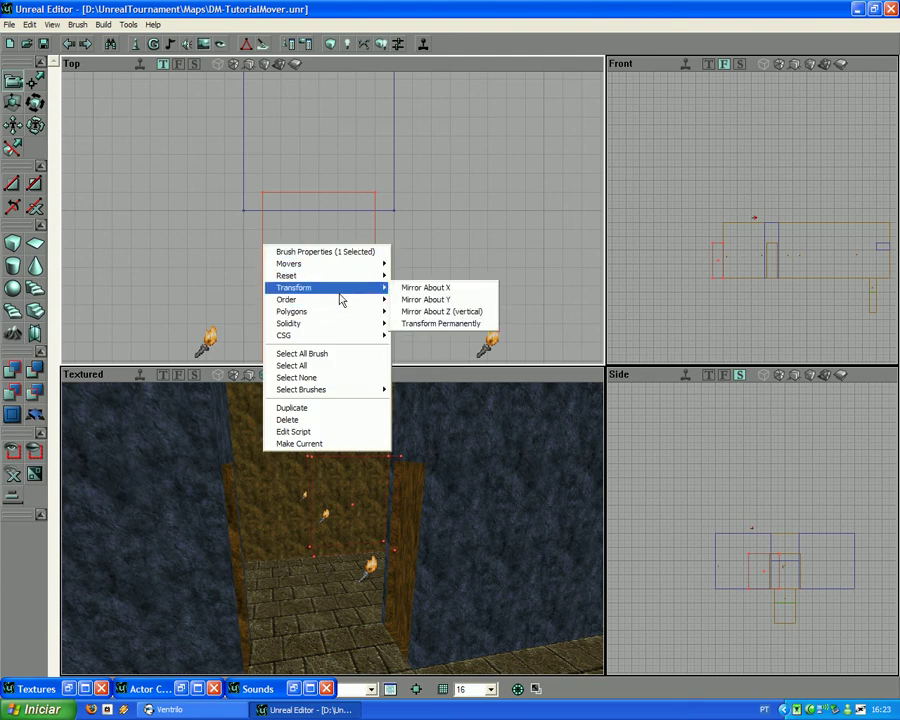
left_click(449, 324)
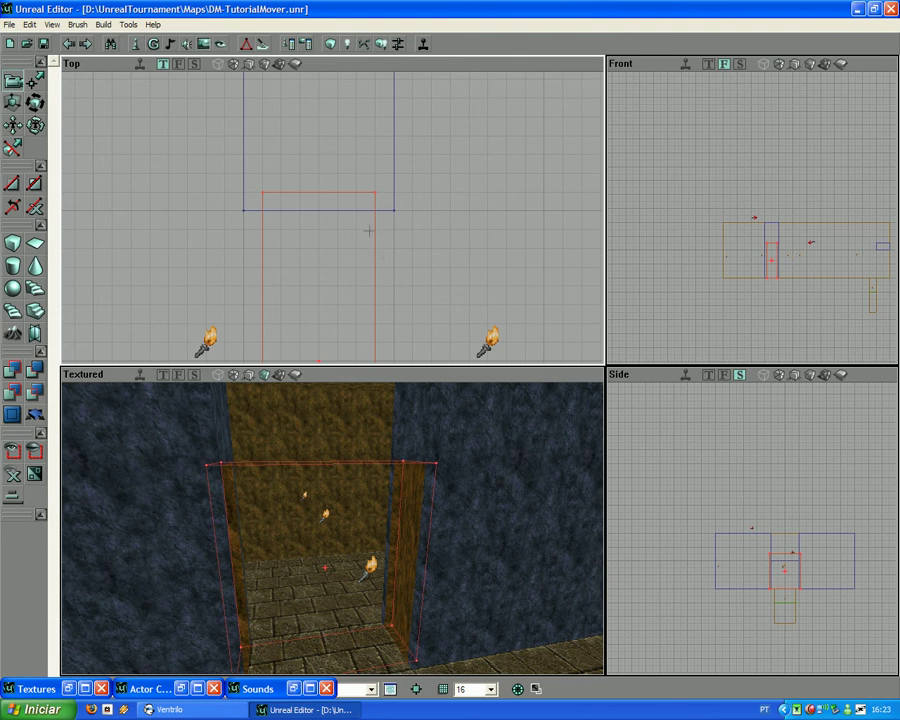
Step: Add a mover brush in the doorway from the builder brush
left_click_drag(346, 241, 297, 258)
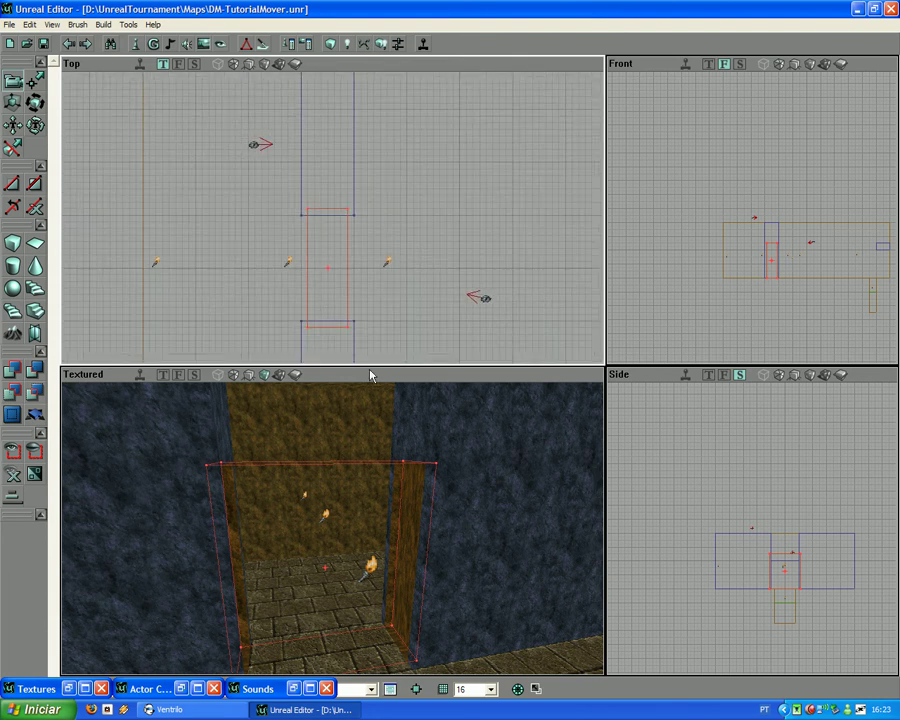
left_click_drag(356, 596, 331, 527)
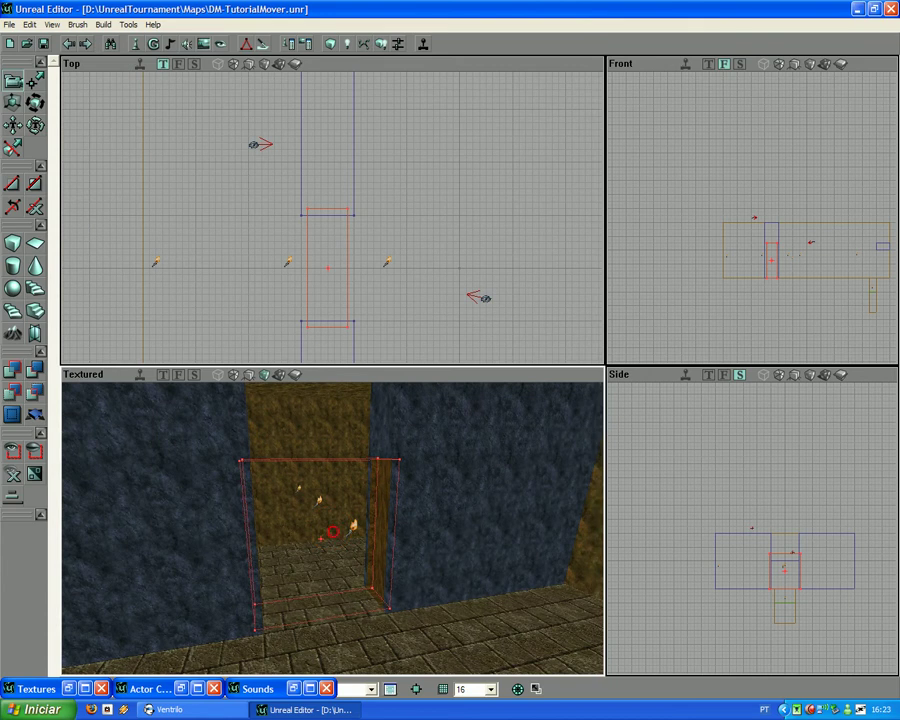
left_click_drag(333, 532, 284, 531)
mouse_move(284, 531)
right_mouse_down()
mouse_move(331, 526)
mouse_move(284, 531)
right_mouse_up()
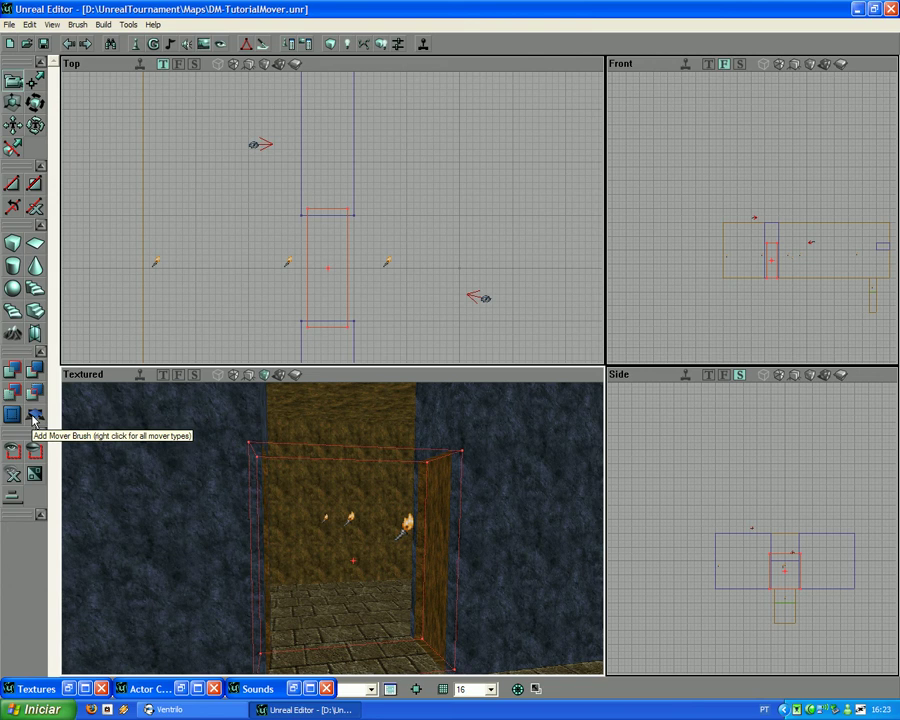
left_click(34, 418)
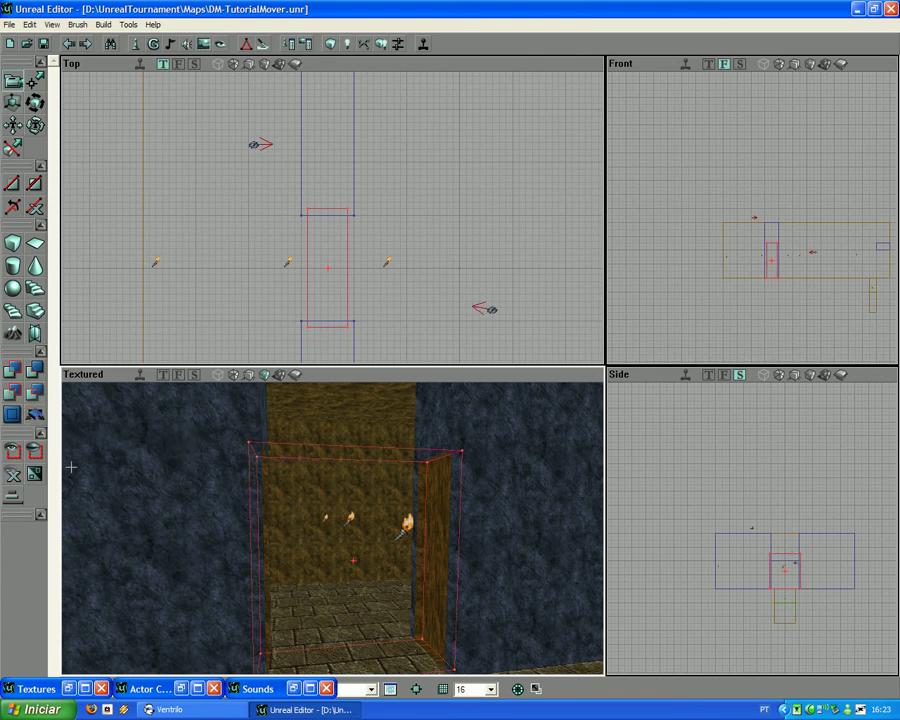
Step: Move the red builder brush away from the new mover and briefly preview the doorway with dynamic lighting before returning to textured view
left_click_drag(277, 296, 223, 189, "ctrl")
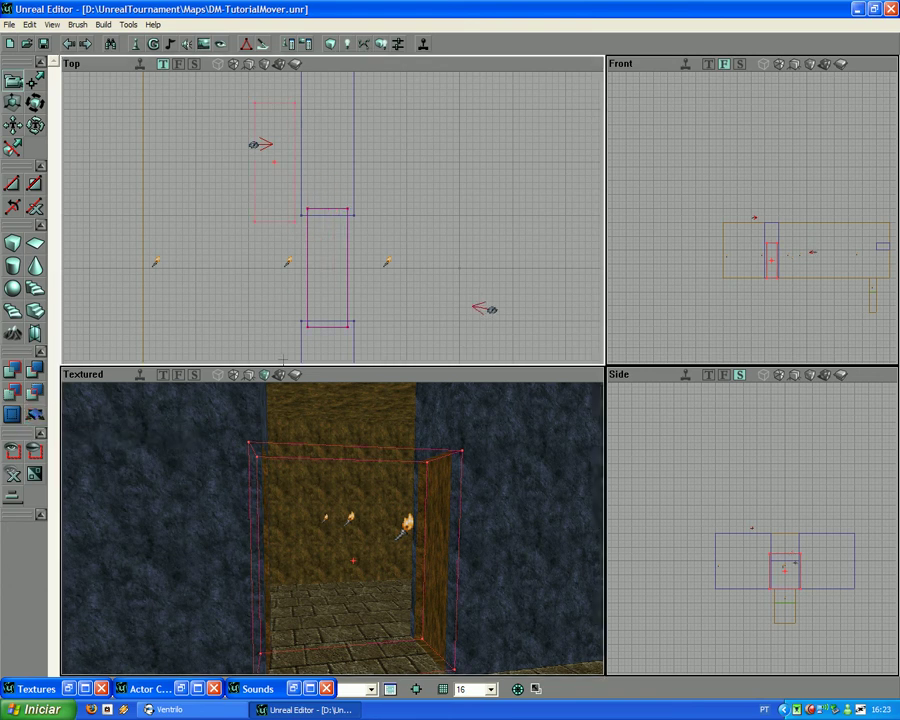
left_click(295, 375)
left_click(295, 375)
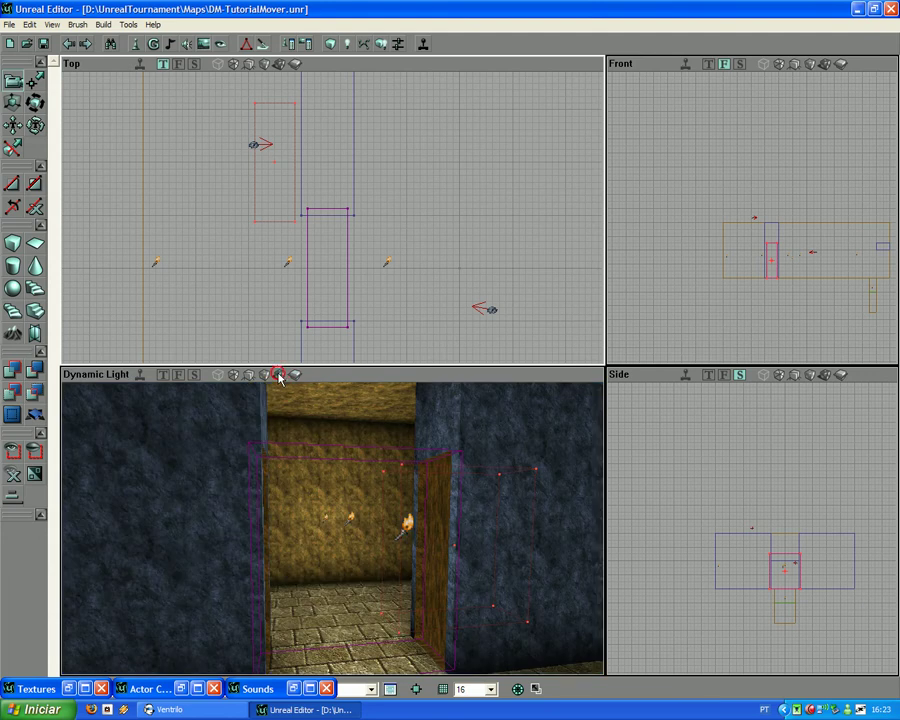
left_click(265, 375)
left_click_drag(269, 293, 236, 247, "ctrl")
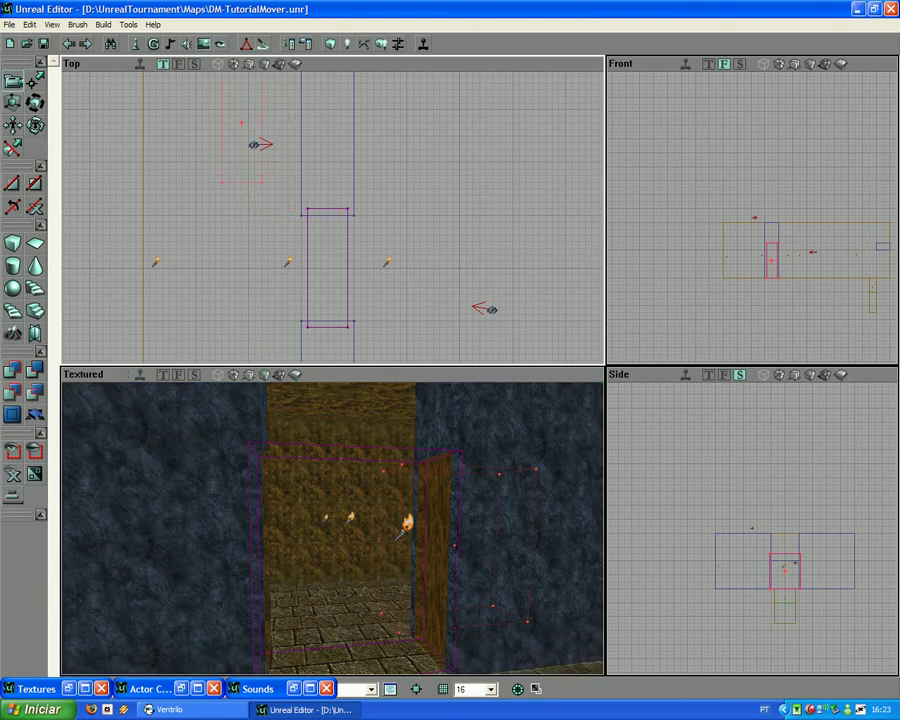
mouse_move(173, 508)
left_mouse_down()
mouse_move(331, 527)
mouse_move(331, 600)
left_mouse_up()
left_click_drag(200, 512, 189, 506)
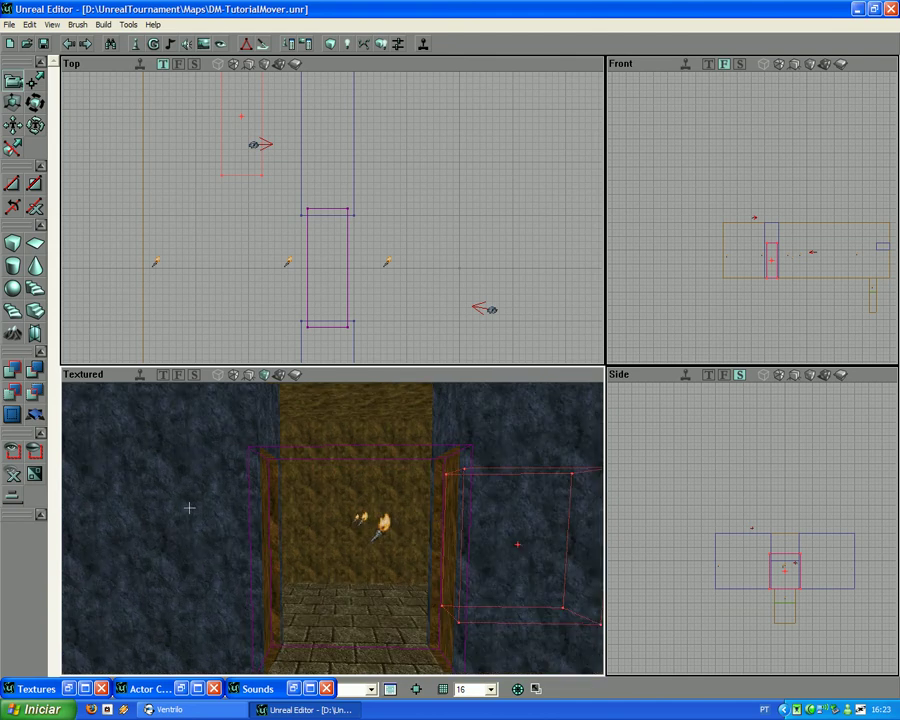
Step: Select the purple mover in the doorway and switch it to movement keyframe Key 1
left_click(314, 447)
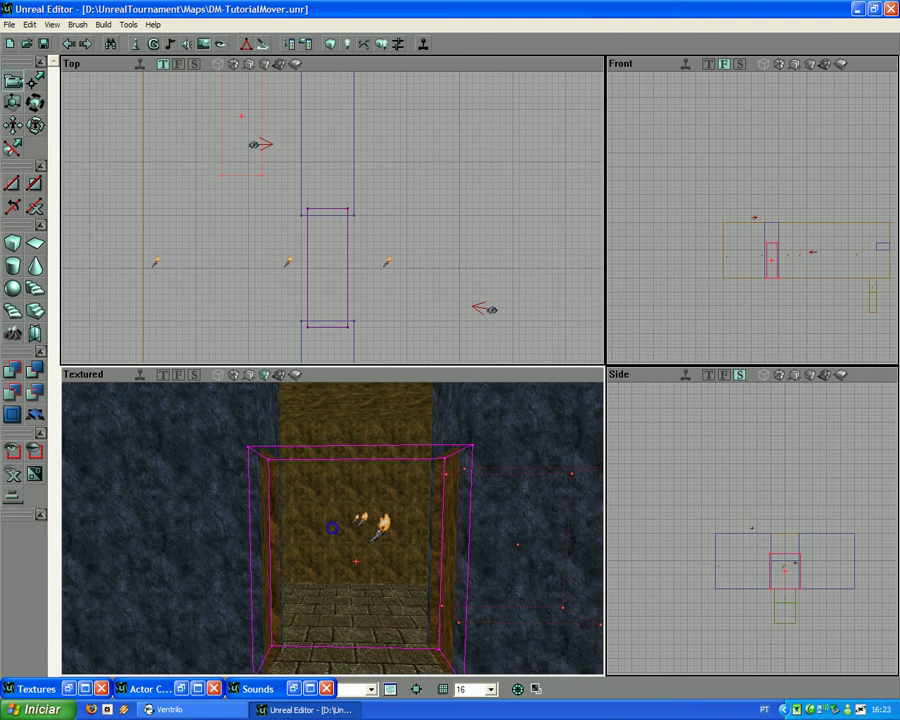
right_click(375, 449)
mouse_move(420, 473)
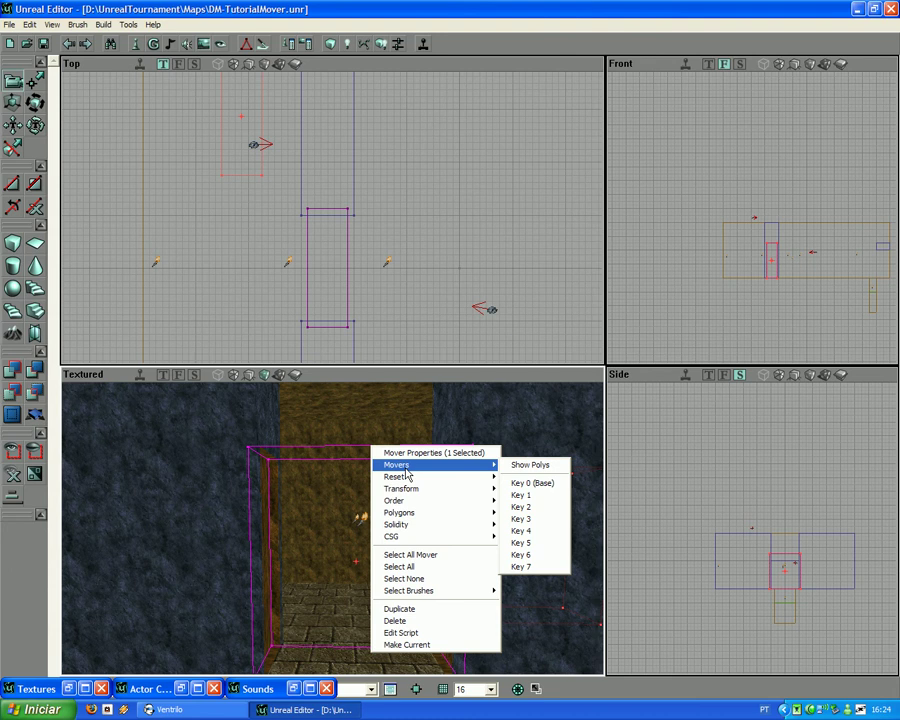
left_click(538, 495)
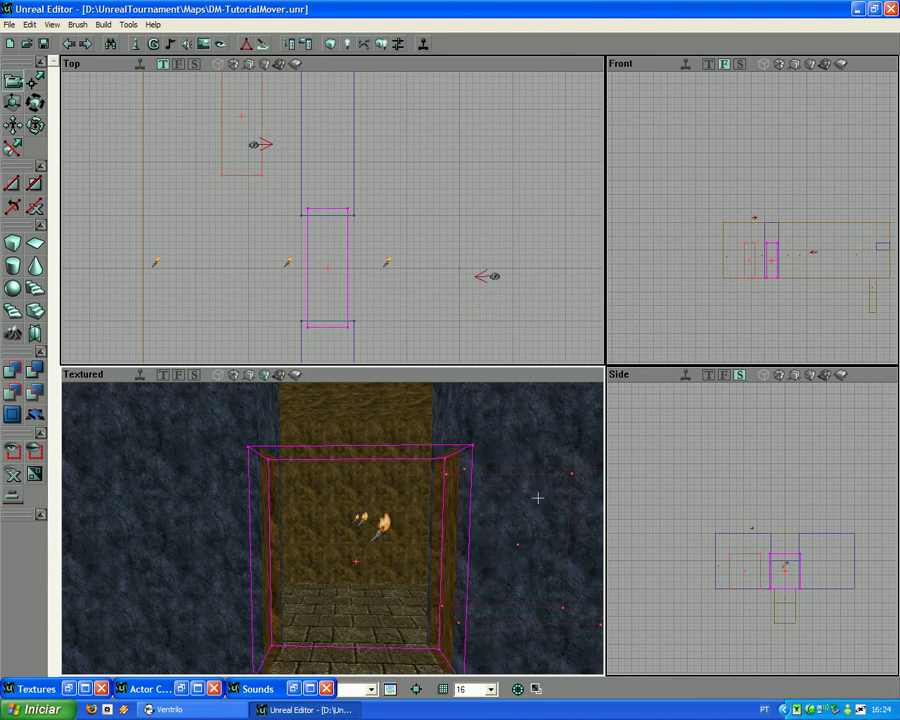
Step: With Key 1 chosen for the mover, slide it by about its own length into the wall below the doorway in the Top view
right_click(306, 260)
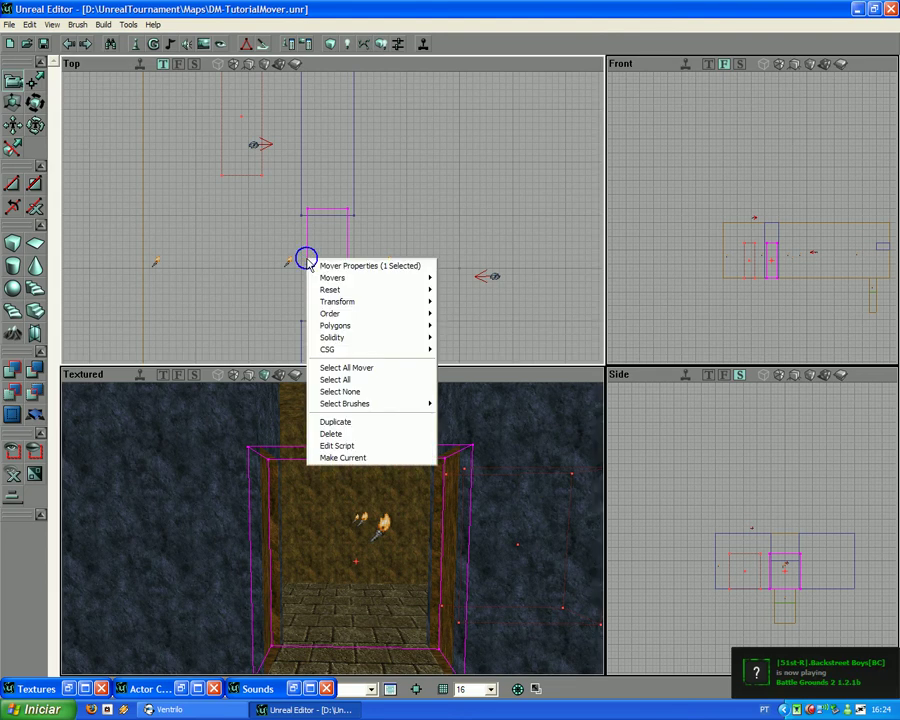
mouse_move(366, 280)
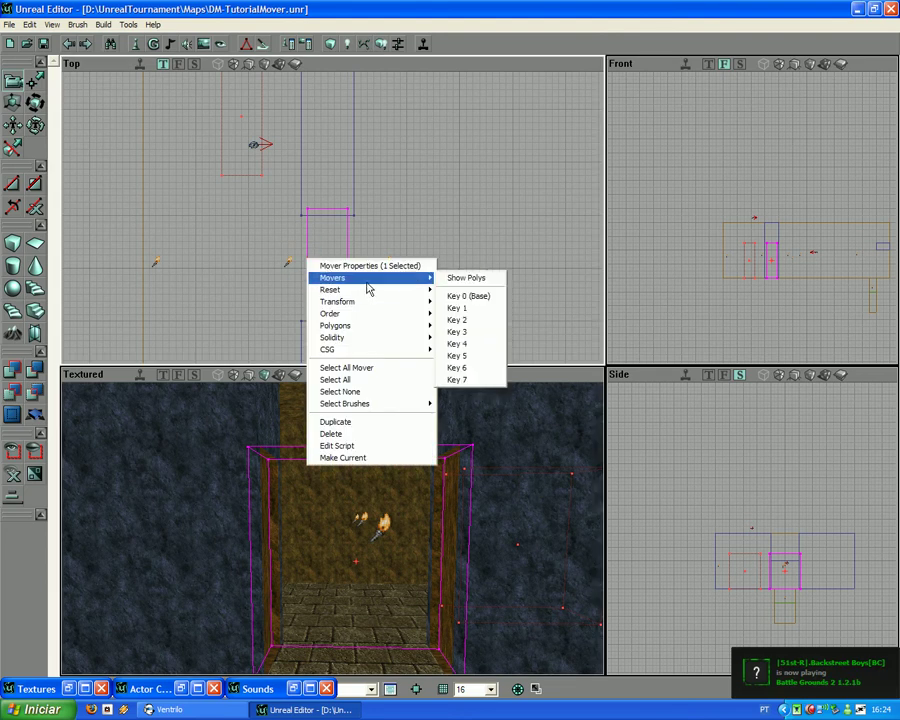
left_click(479, 308)
mouse_move(329, 202)
left_mouse_down()
mouse_move(331, 215)
mouse_move(322, 158)
left_mouse_up()
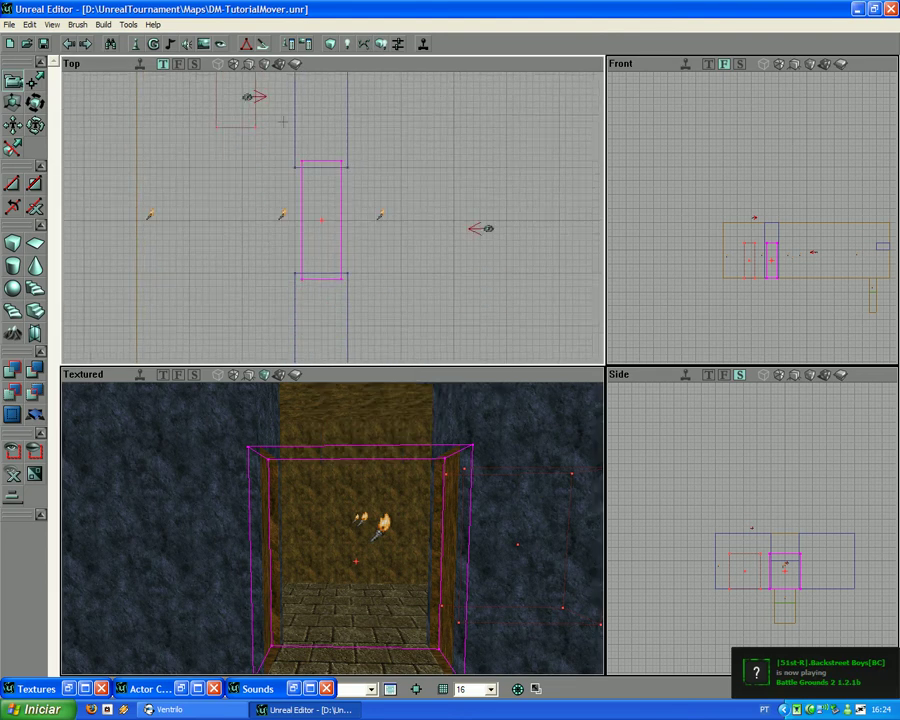
left_click_drag(281, 128, 281, 241, "ctrl")
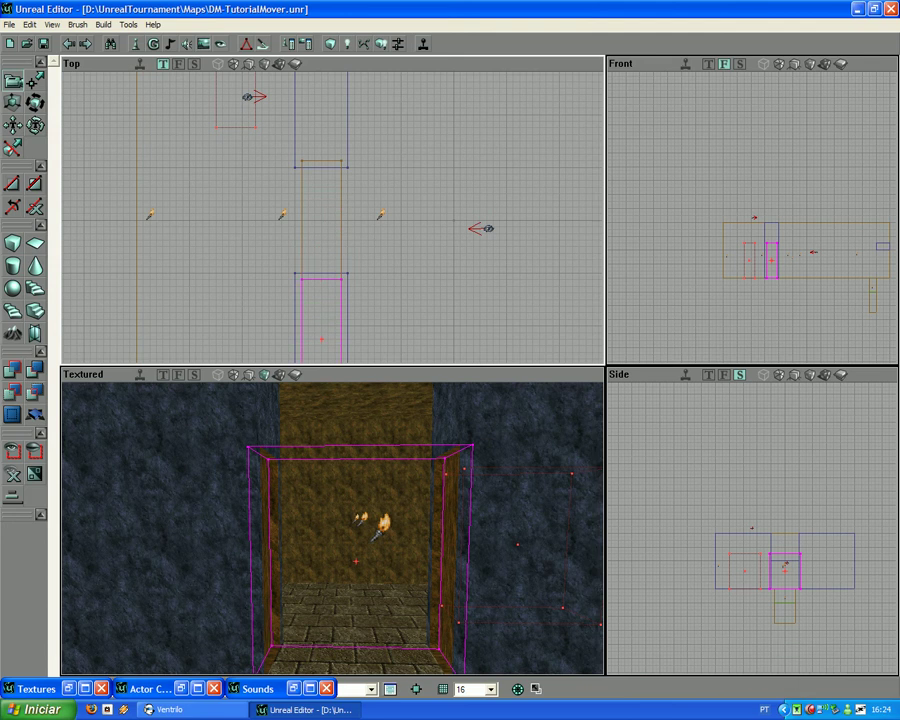
Step: Return the mover to Key 0 (Base) and select the blue wall surface beside the doorway
right_click(302, 297)
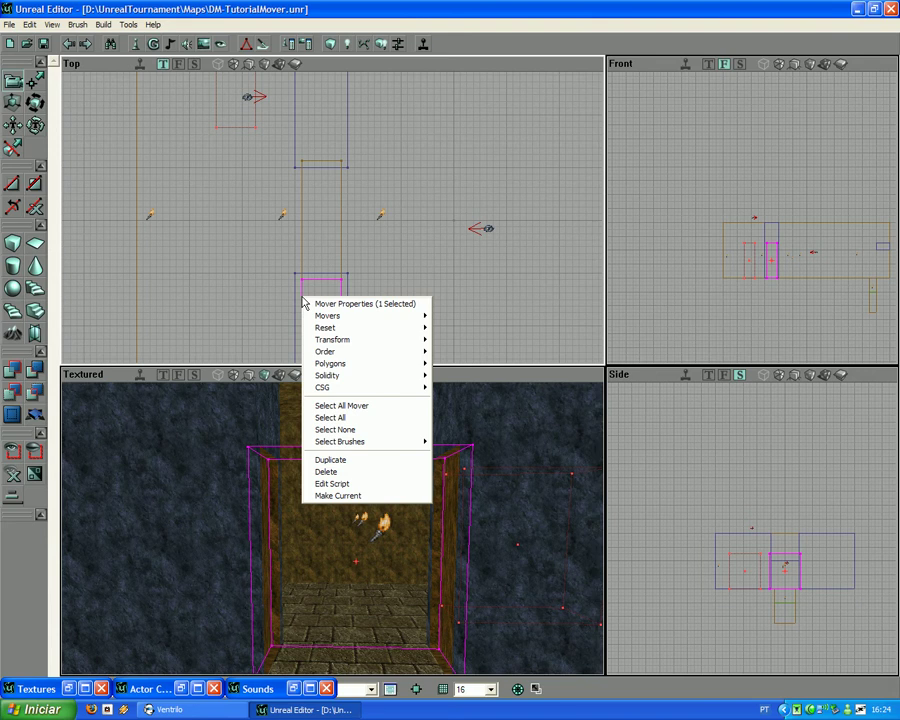
mouse_move(354, 316)
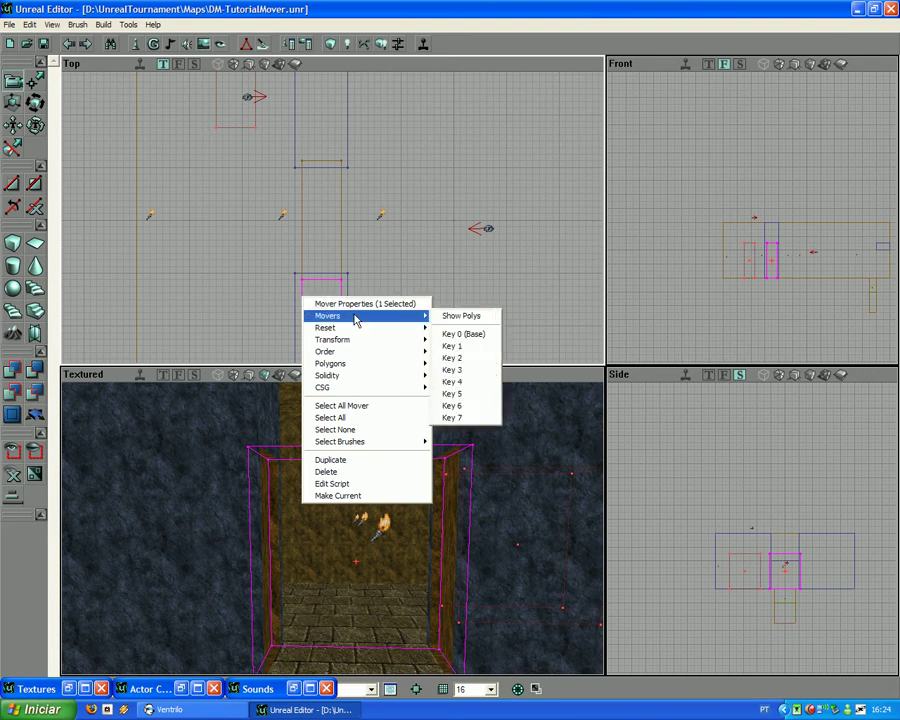
left_click(473, 338)
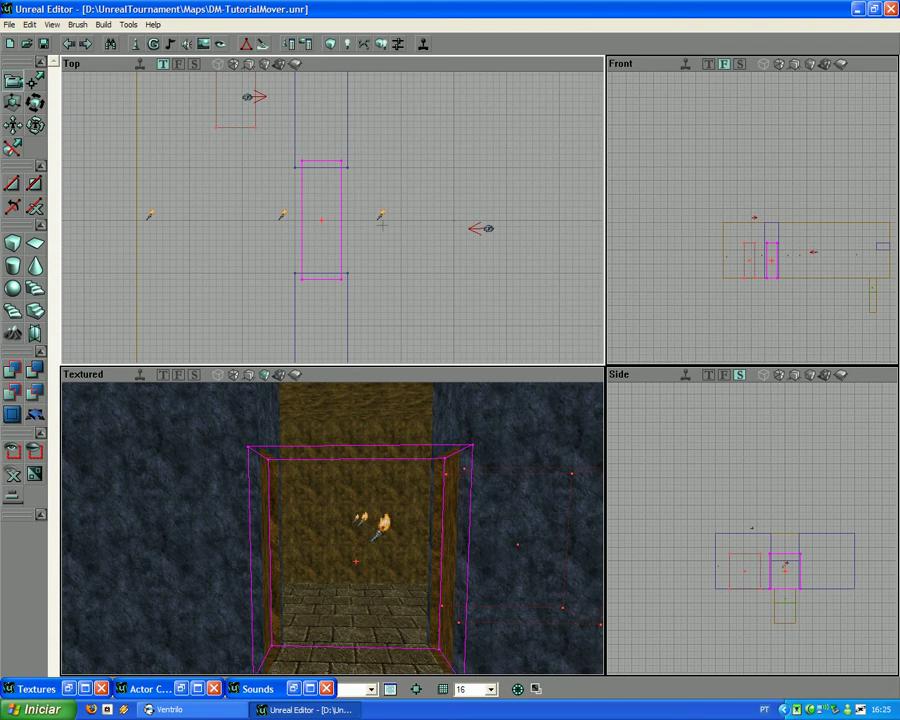
left_click(211, 519)
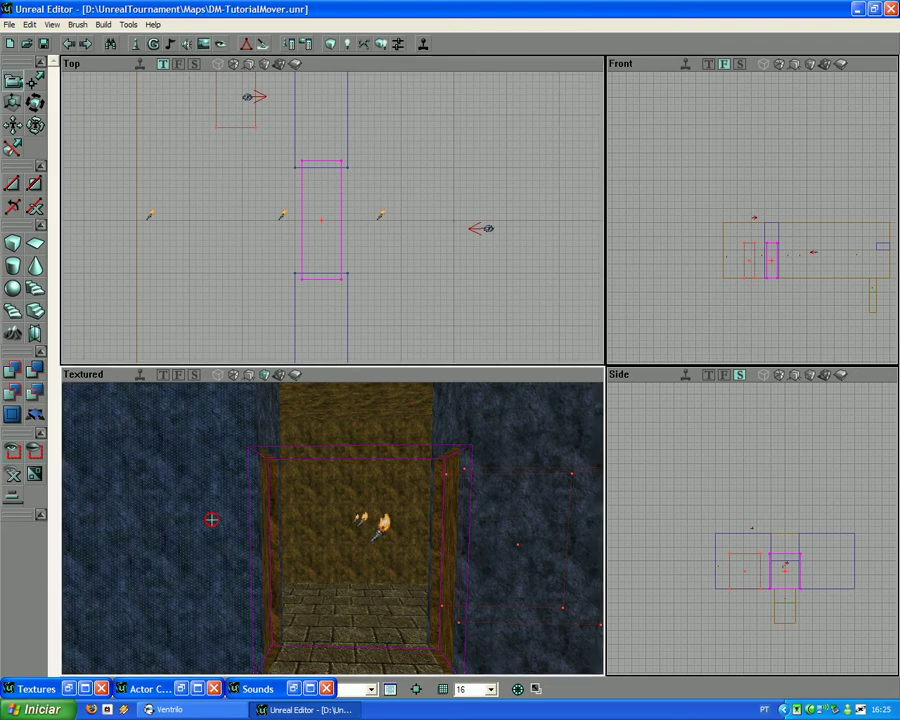
Step: Select the purple mover in the doorway and turn on the display of its polygons
left_click(357, 446)
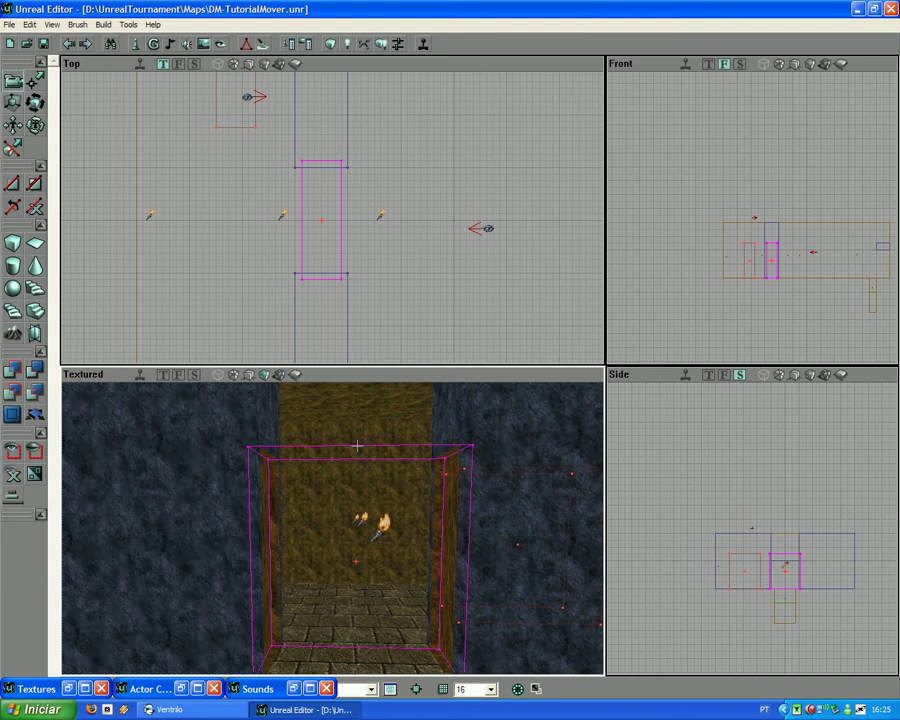
right_click(357, 446)
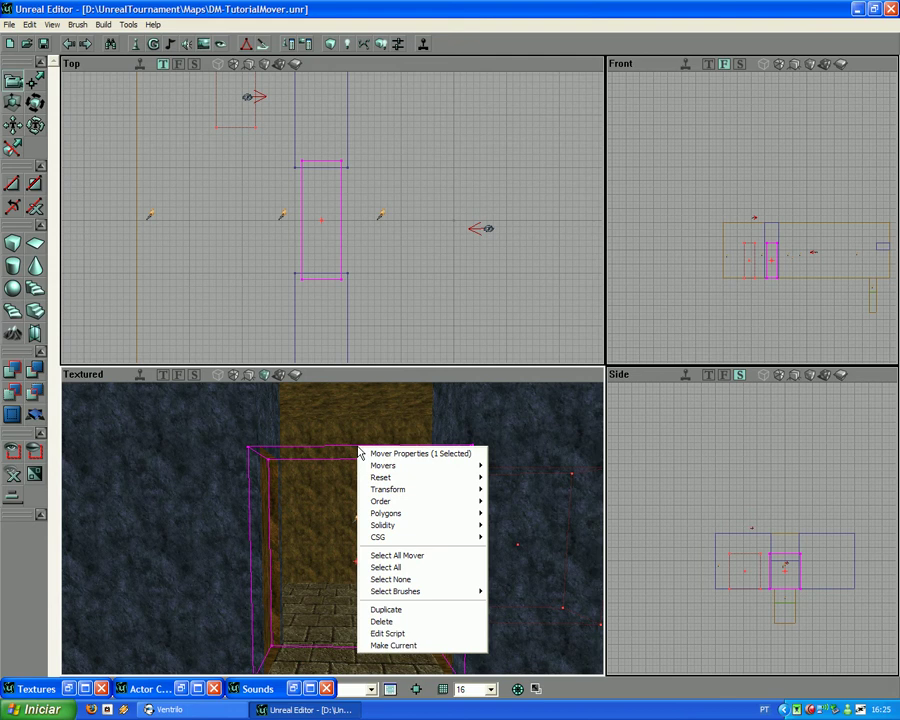
mouse_move(410, 474)
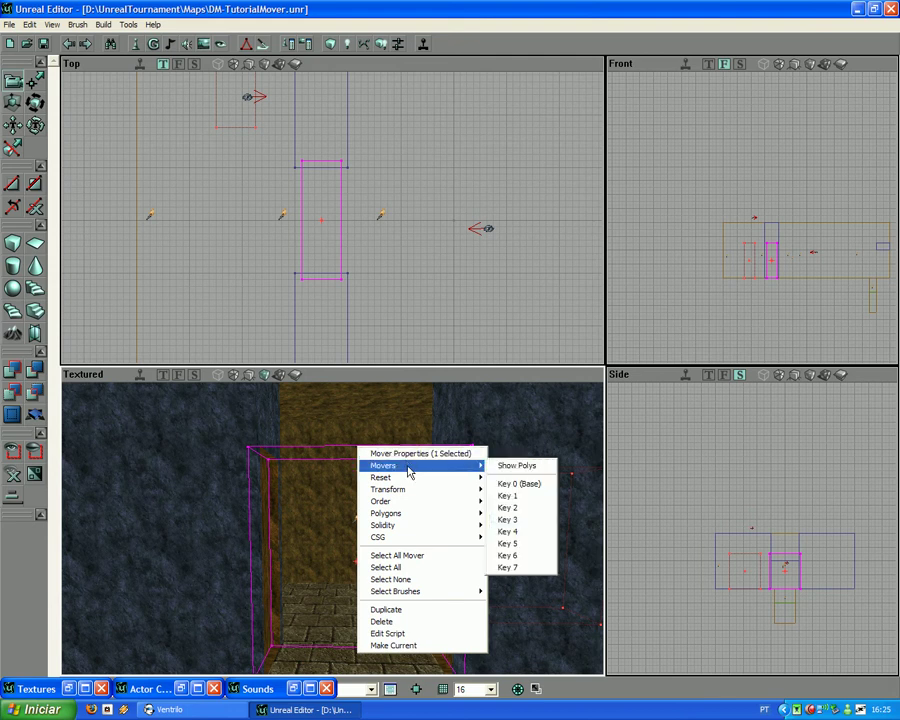
left_click(539, 467)
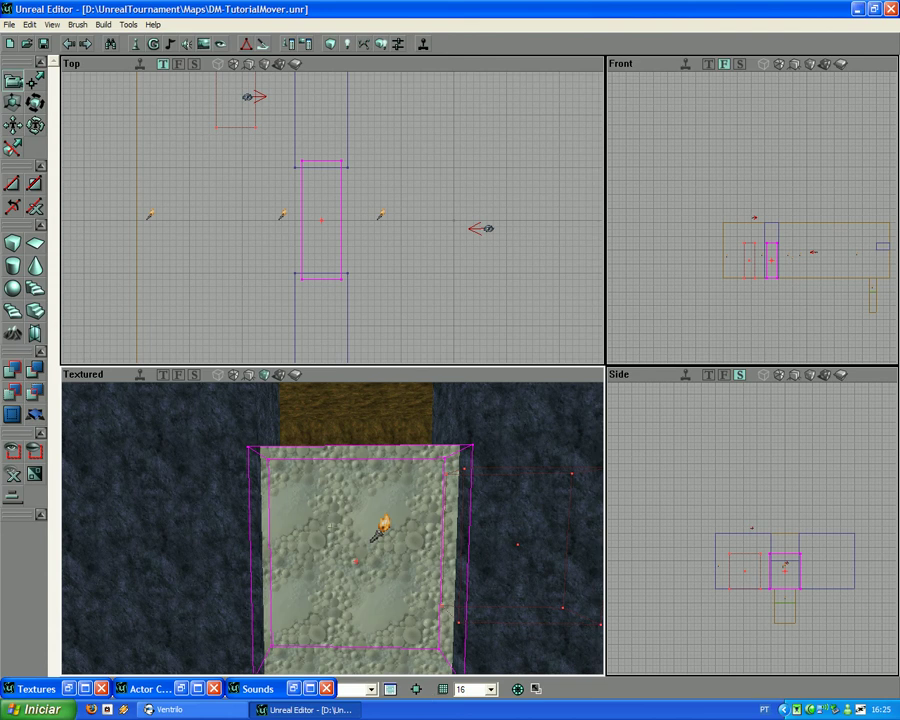
Step: Apply the A_BS1 texture from the Ancient package's Base group to the door mover's surfaces
left_click_drag(329, 526, 315, 418)
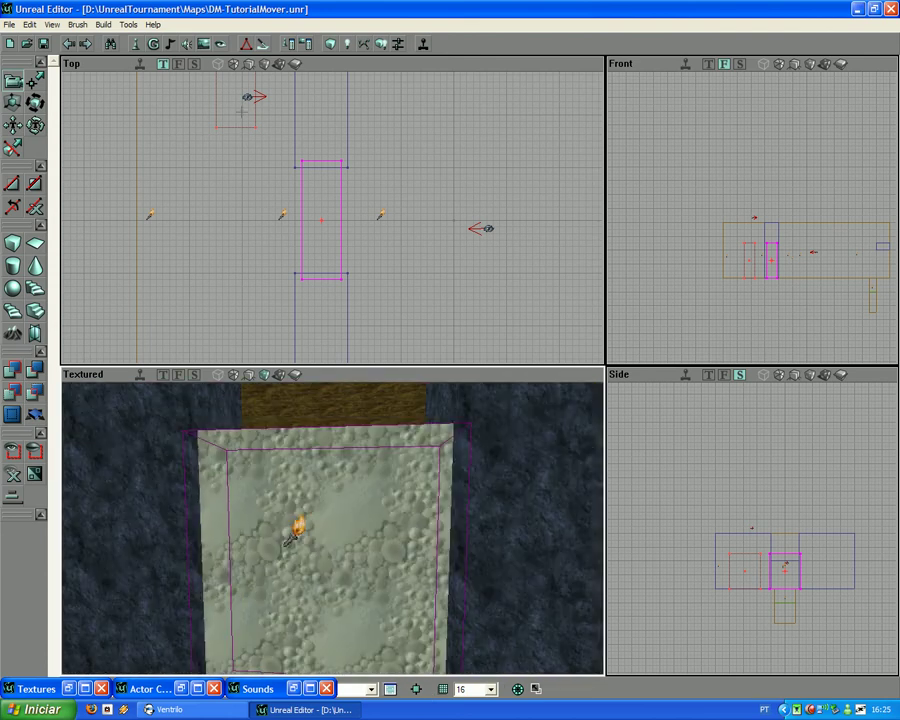
left_click(203, 45)
left_click(173, 205)
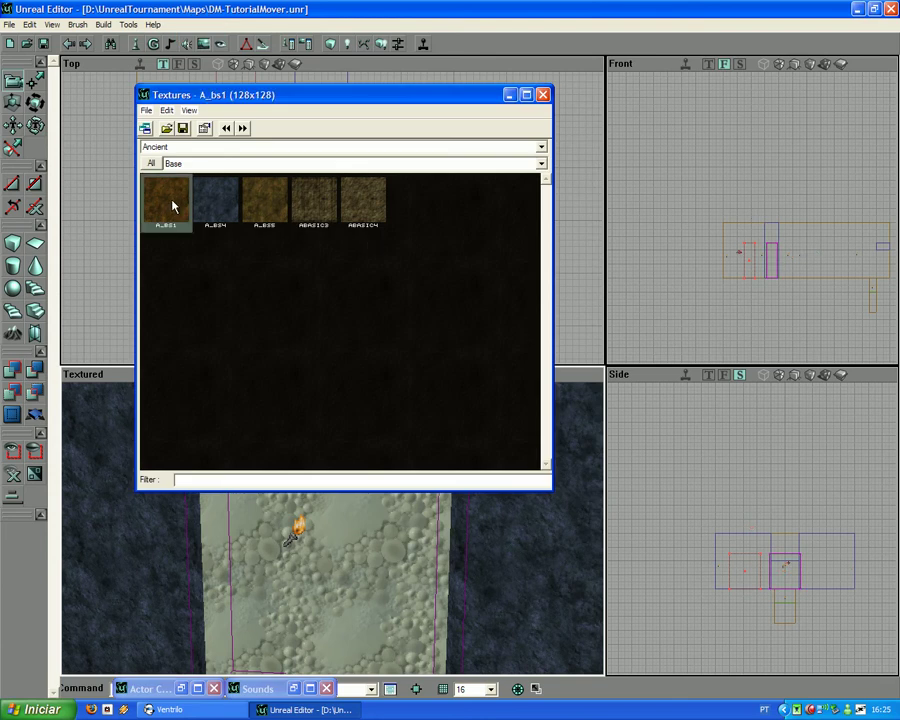
left_click_drag(206, 561, 246, 551)
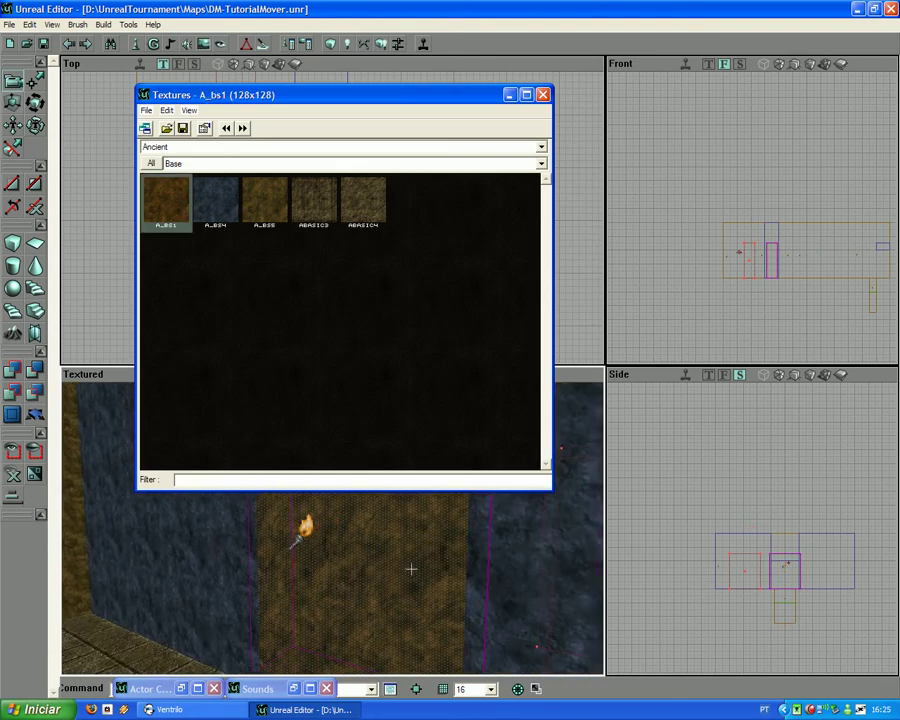
left_click(507, 96)
mouse_move(217, 508)
left_mouse_down()
mouse_move(335, 528)
mouse_move(215, 508)
left_mouse_up()
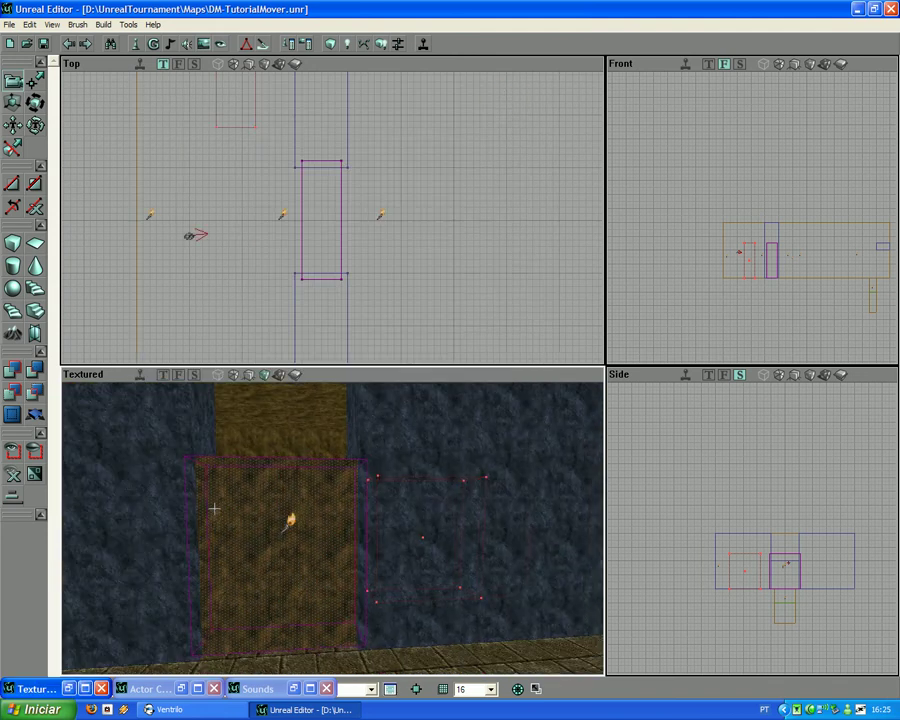
left_click(177, 525)
Step: Rebuild the level with the retextured door mover
left_click(104, 24)
left_click(116, 95)
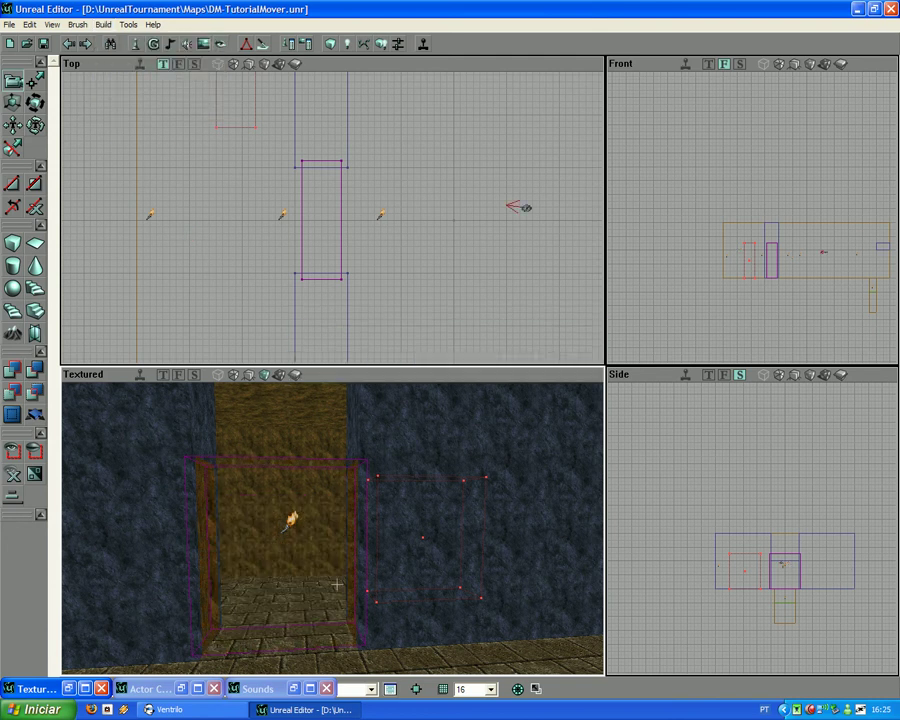
left_click_drag(226, 534, 331, 523)
left_click_drag(259, 505, 291, 467)
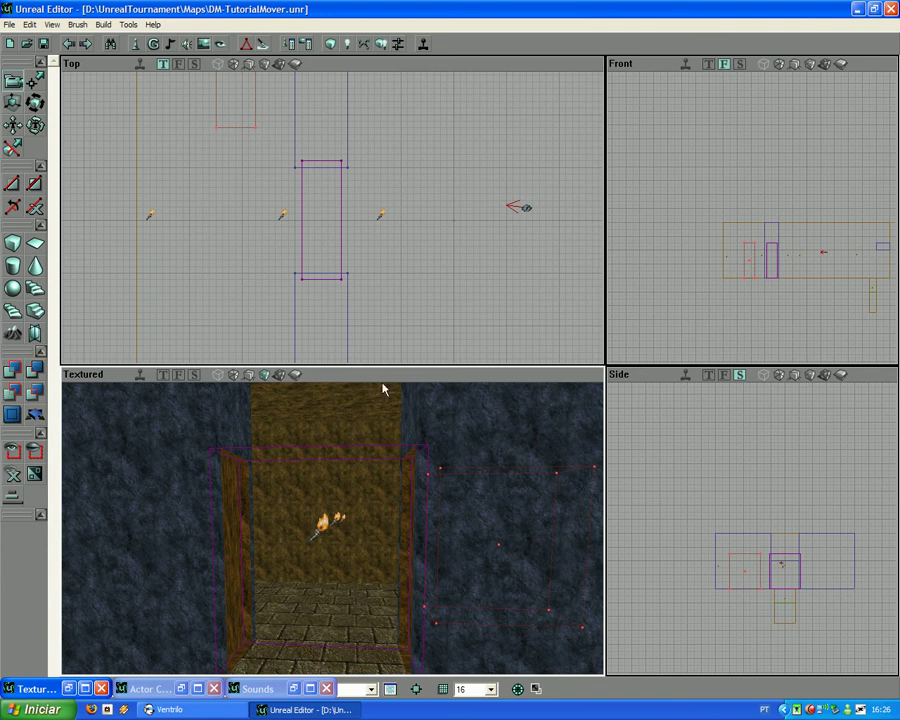
Step: Place the red builder brush beside the doorway in the Top view and shrink it by its vertices to a small square straddling the wall face
left_click_drag(333, 217, 333, 254)
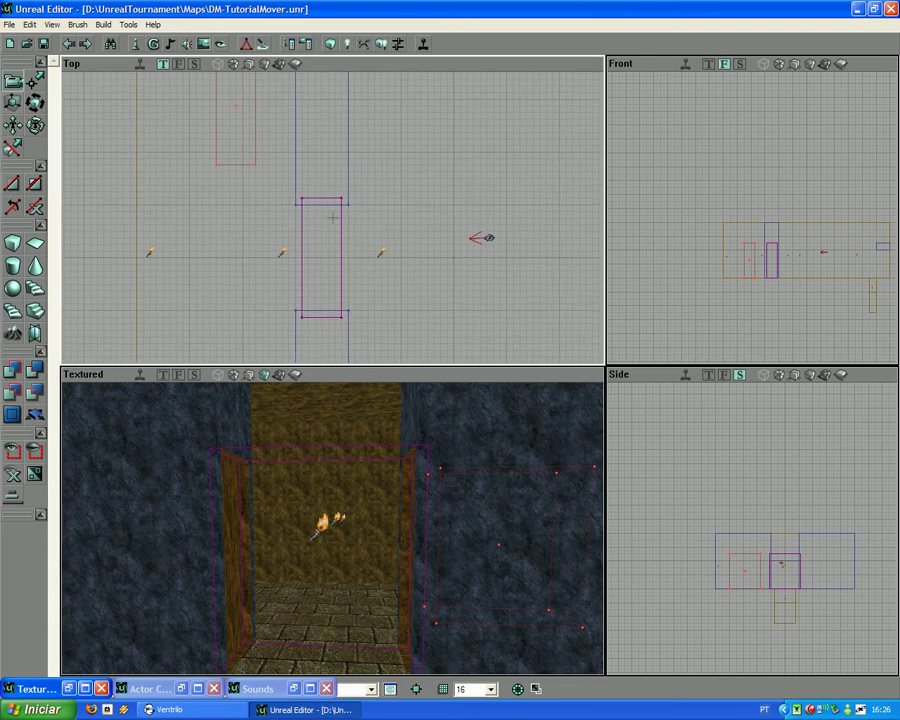
left_click_drag(188, 161, 314, 197, "ctrl")
left_click(14, 105)
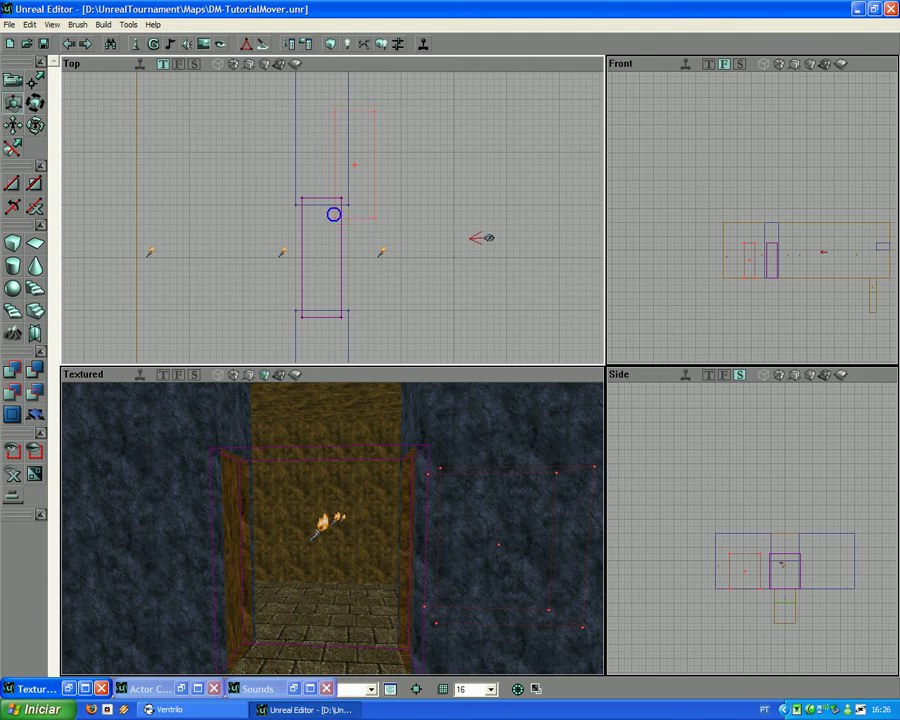
right_click_drag(333, 213, 333, 181, "ctrl")
left_click(6, 81)
left_click_drag(301, 165, 294, 165, "ctrl")
mouse_move(331, 490)
left_mouse_down()
mouse_move(331, 528)
mouse_move(468, 497)
left_mouse_up()
Step: Shorten the builder brush to a small box in the Side view and position it slightly above the floor
left_click_drag(751, 523, 751, 530)
right_click_drag(755, 516, 755, 516)
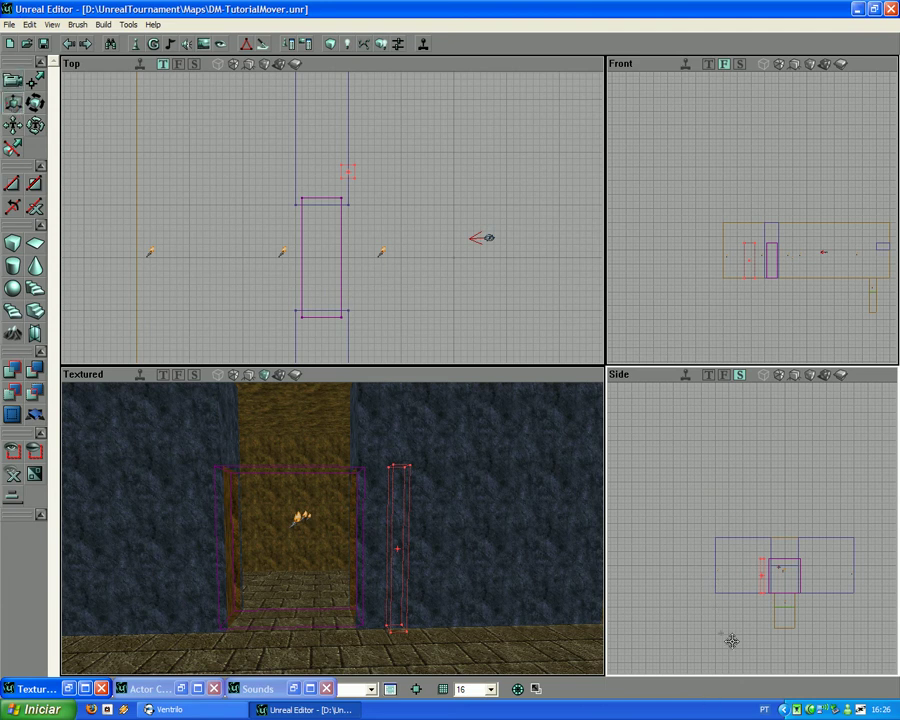
left_click_drag(732, 641, 732, 618, "ctrl")
left_click(752, 529)
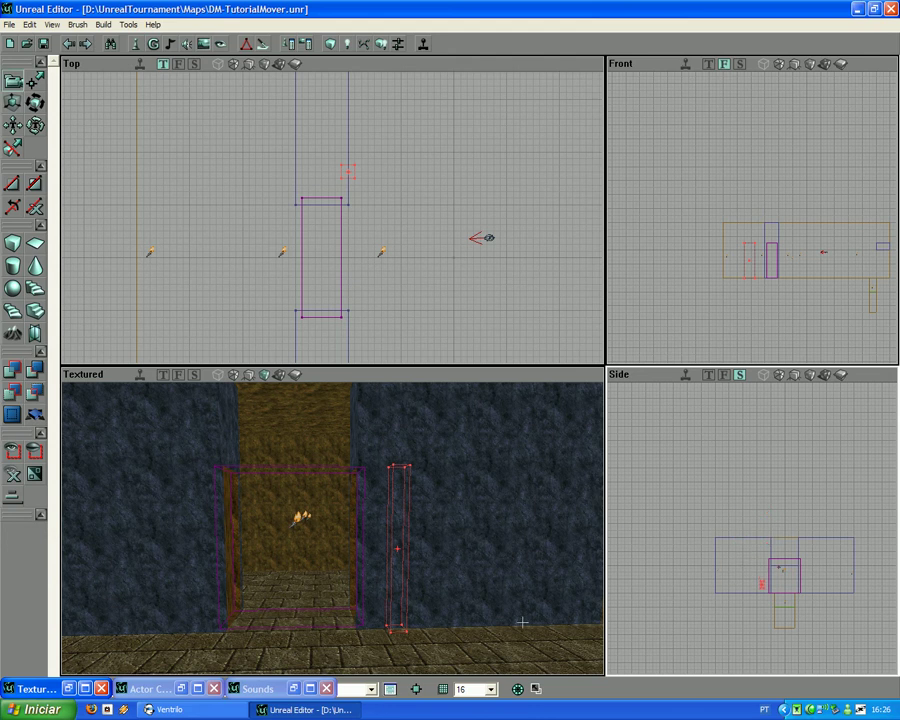
left_click_drag(494, 615, 494, 645)
left_click_drag(751, 529, 751, 500)
mouse_move(751, 530)
right_mouse_down()
mouse_move(751, 480)
mouse_move(750, 506)
right_mouse_up()
left_click_drag(398, 556, 396, 546)
Step: Add the small builder brush as a solid block on the blue wall and align the texture on its surface
left_click(11, 368)
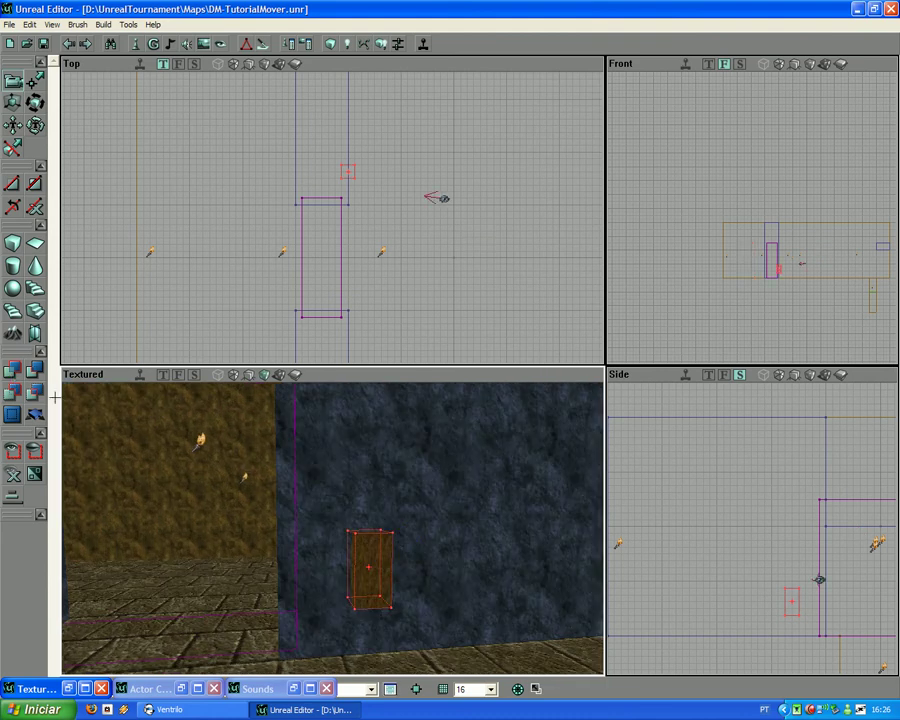
left_click(331, 528)
right_click(371, 550)
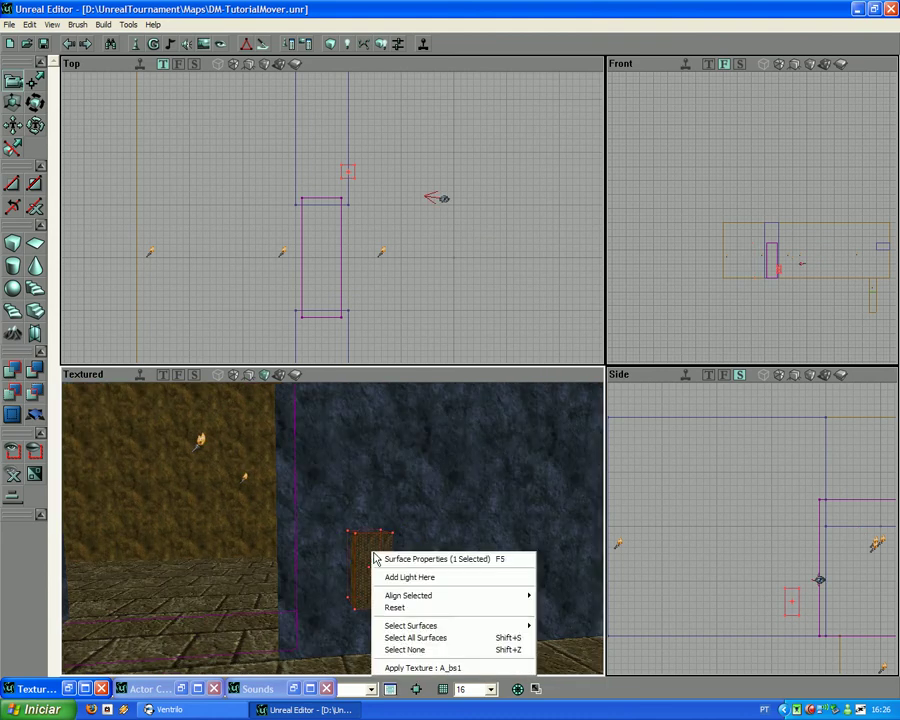
mouse_move(456, 597)
left_click(556, 607)
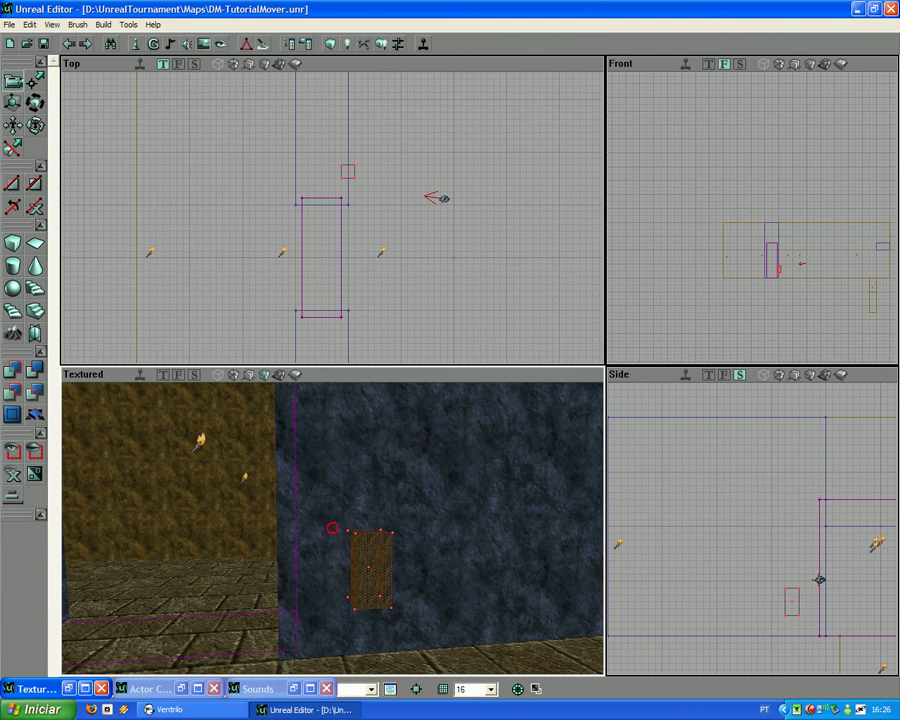
mouse_move(440, 532)
left_mouse_down()
mouse_move(331, 528)
mouse_move(440, 532)
left_mouse_up()
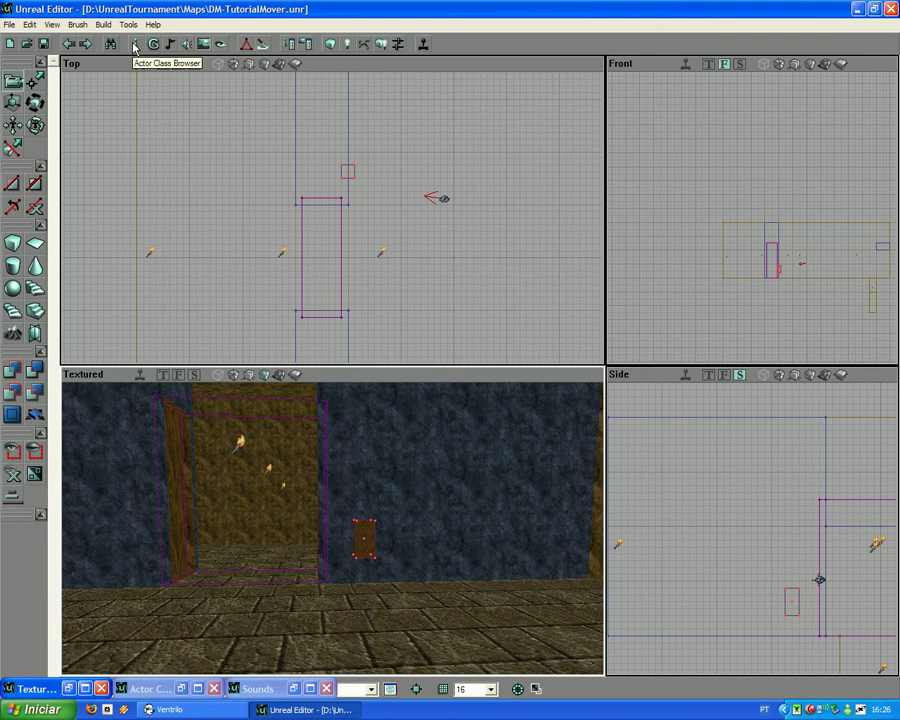
Step: Choose the Trigger class under Actor > Triggers in the Actor Class Browser
left_click(133, 44)
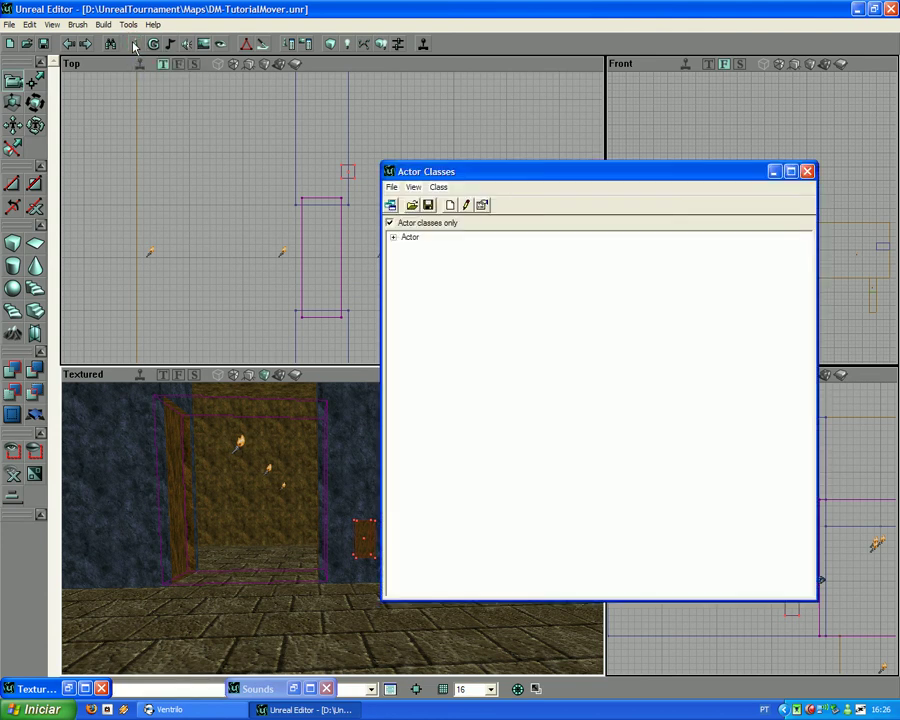
double_click(402, 238)
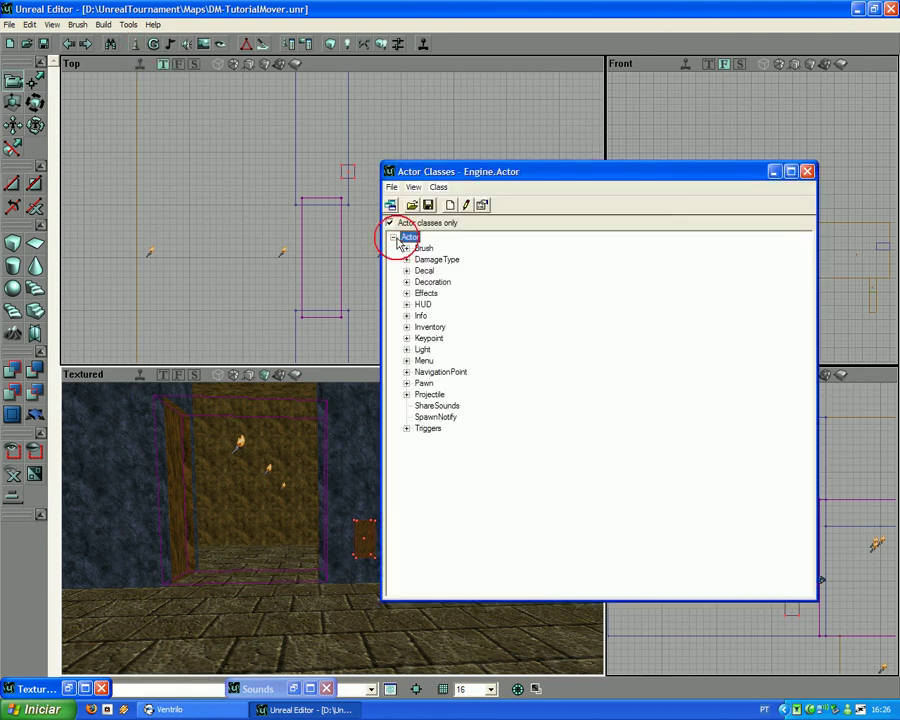
left_click(407, 428)
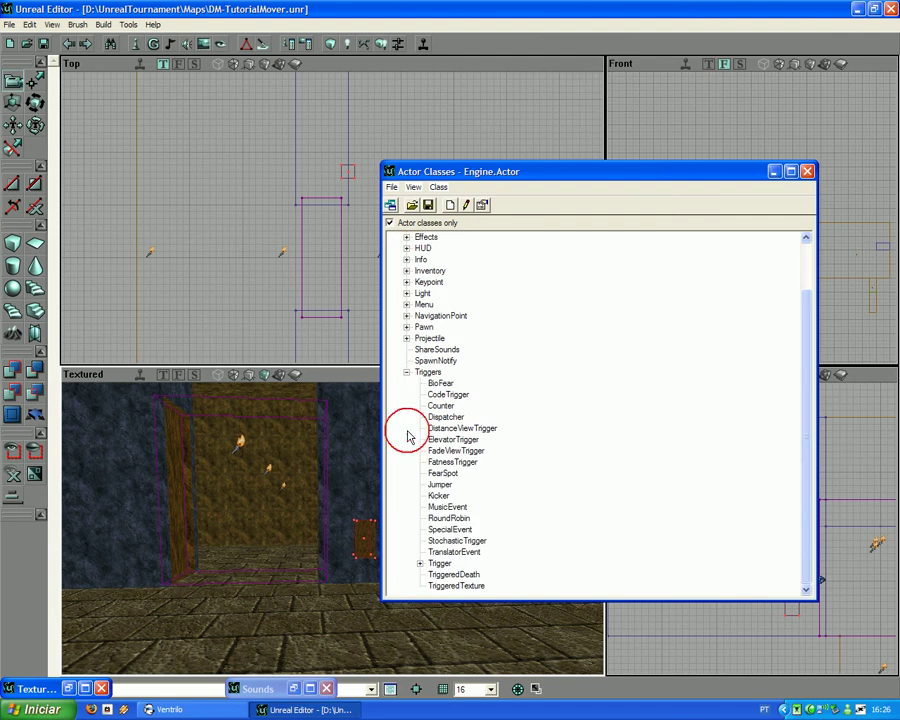
left_click(427, 373)
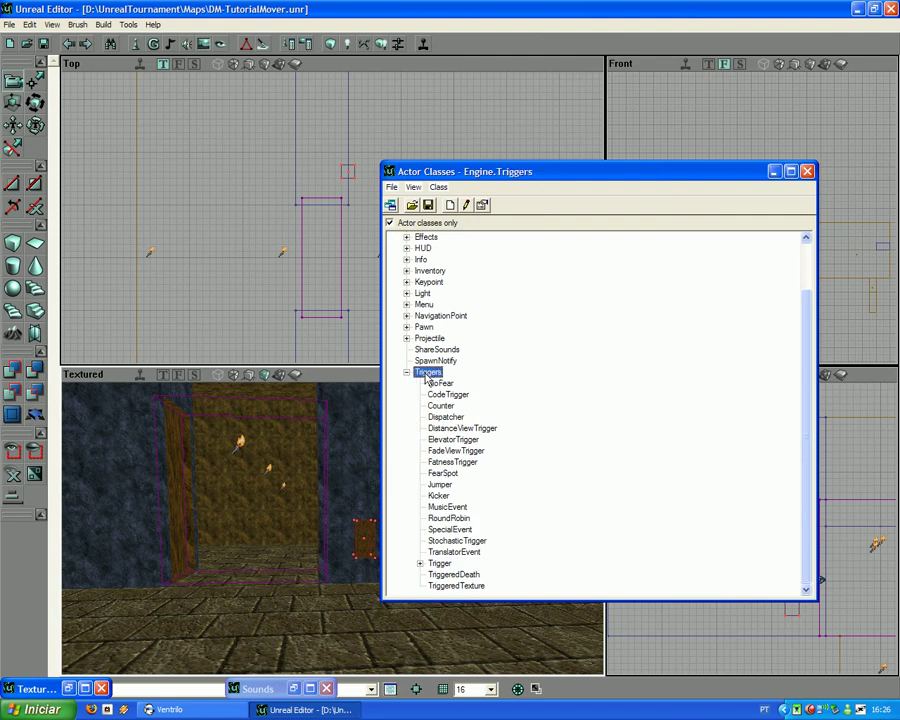
left_click(420, 563)
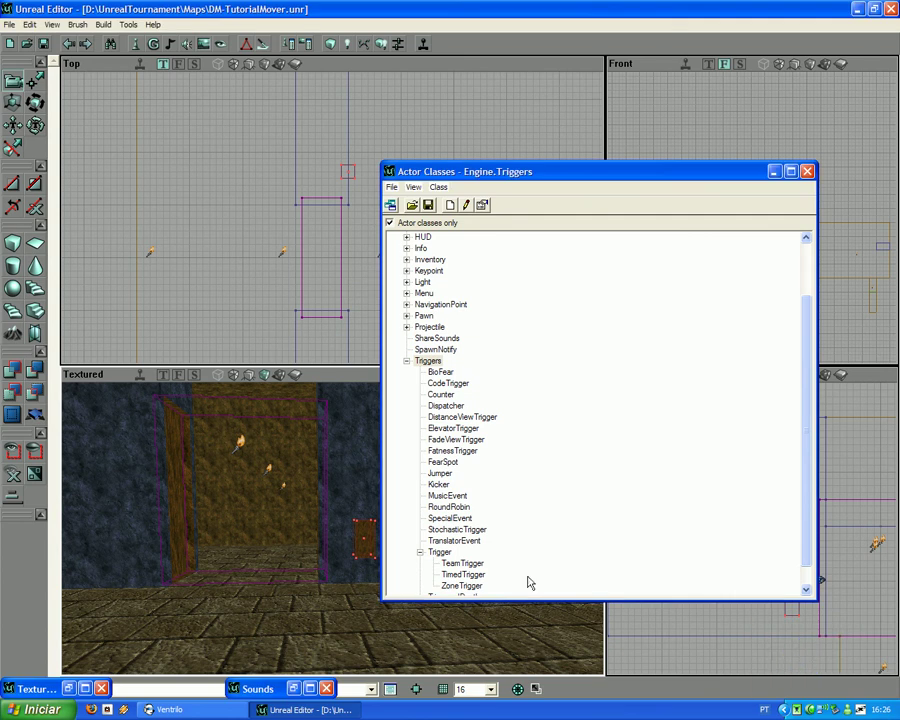
left_click(437, 552)
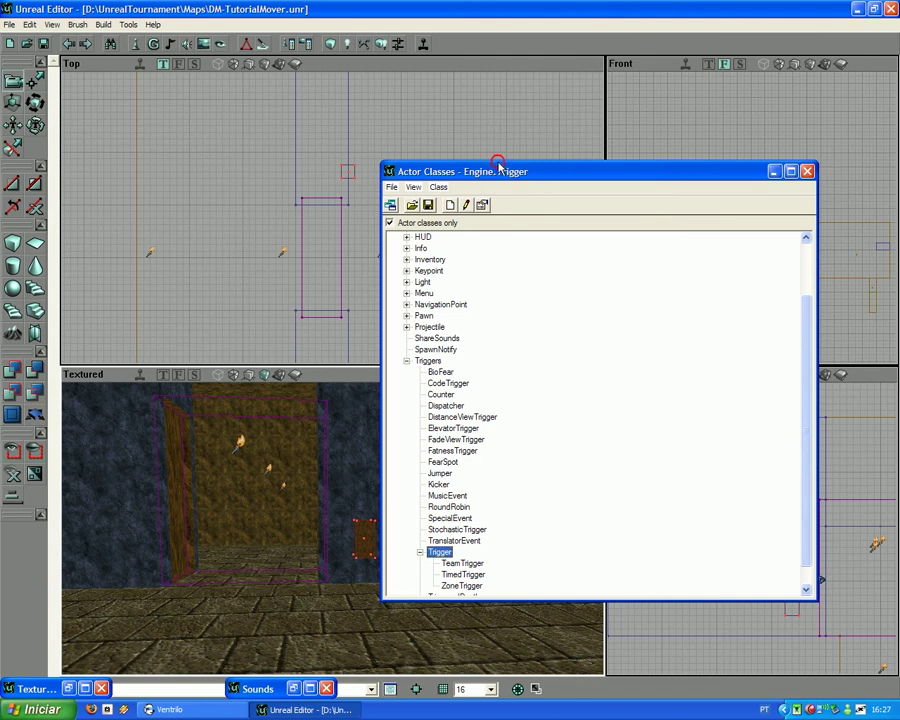
Step: Add a Trigger actor at the front face of the small switch block beside the doorway
left_click_drag(500, 175, 720, 163)
left_click_drag(406, 510, 474, 600)
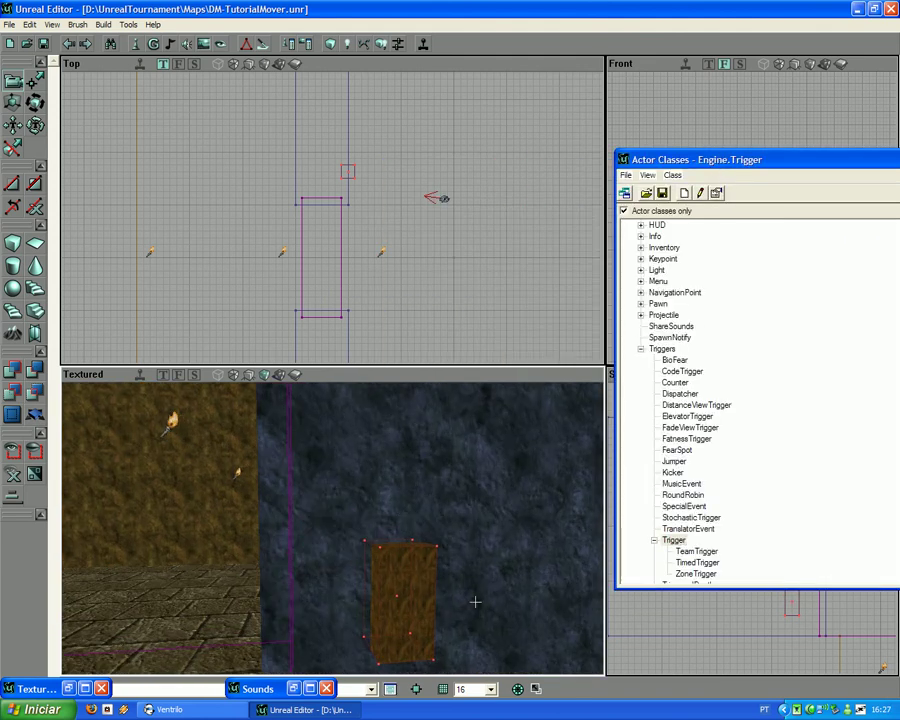
right_click(403, 607)
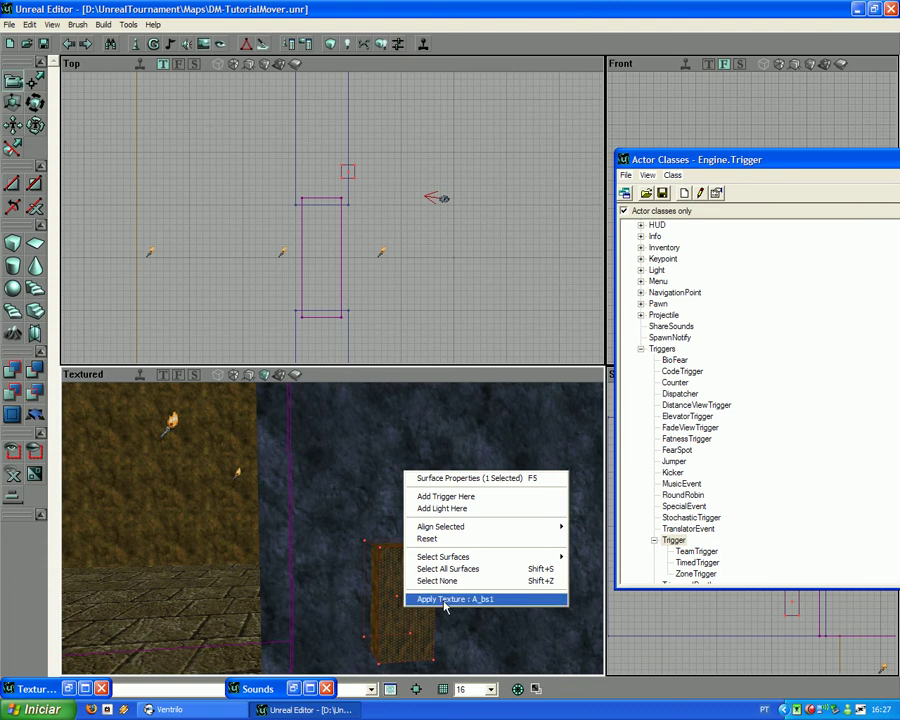
left_click(473, 496)
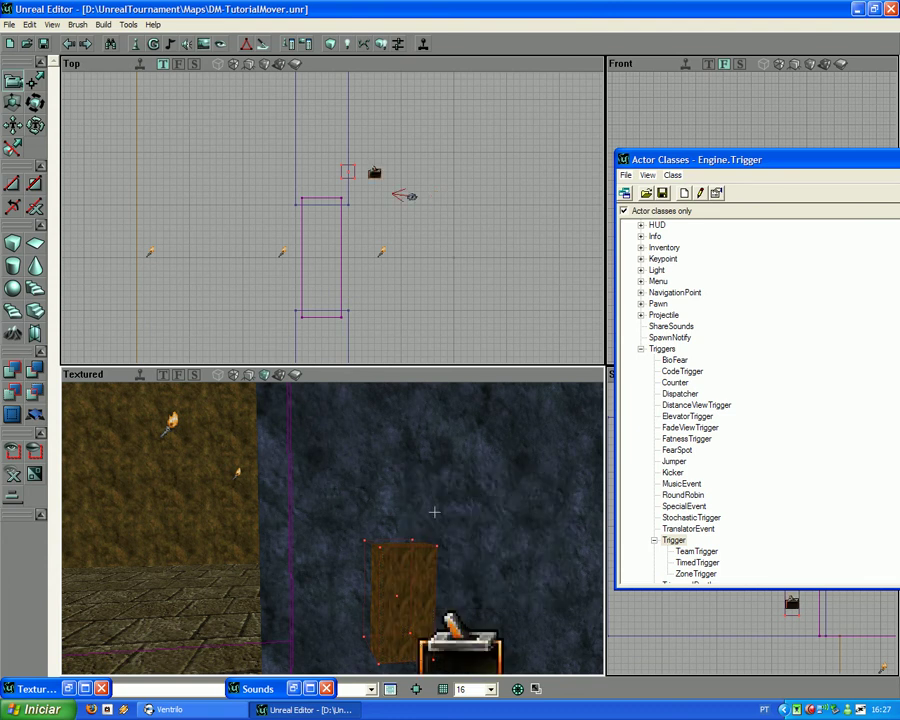
left_click_drag(434, 512, 406, 550)
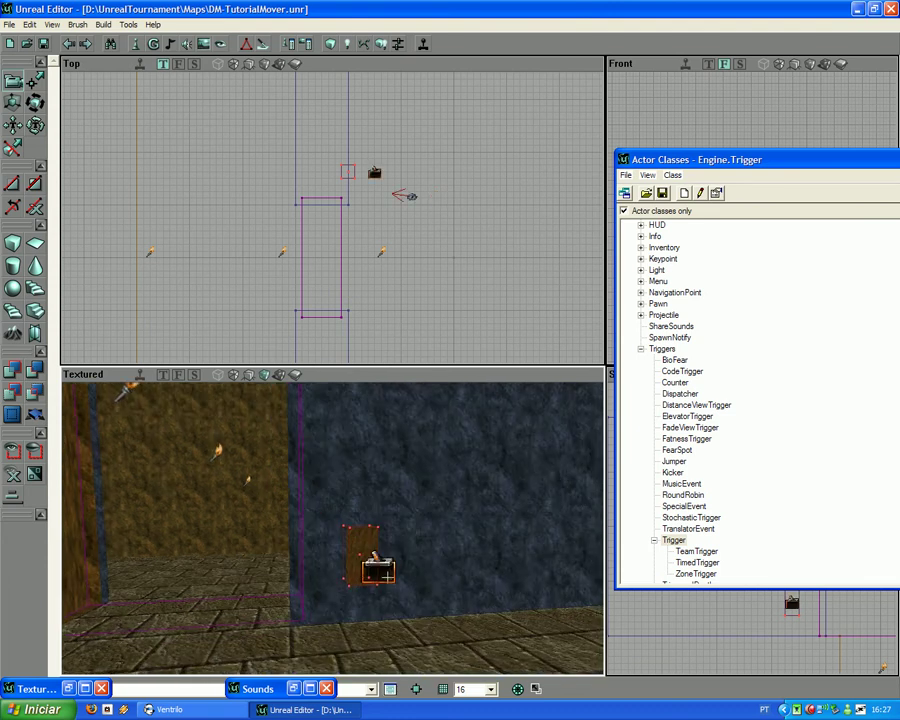
Step: Select the trigger in front of the switch block and open its properties
left_click(388, 576)
left_click(302, 498)
mouse_move(348, 540)
right_mouse_down()
mouse_move(336, 525)
mouse_move(412, 557)
right_mouse_up()
left_click(397, 581)
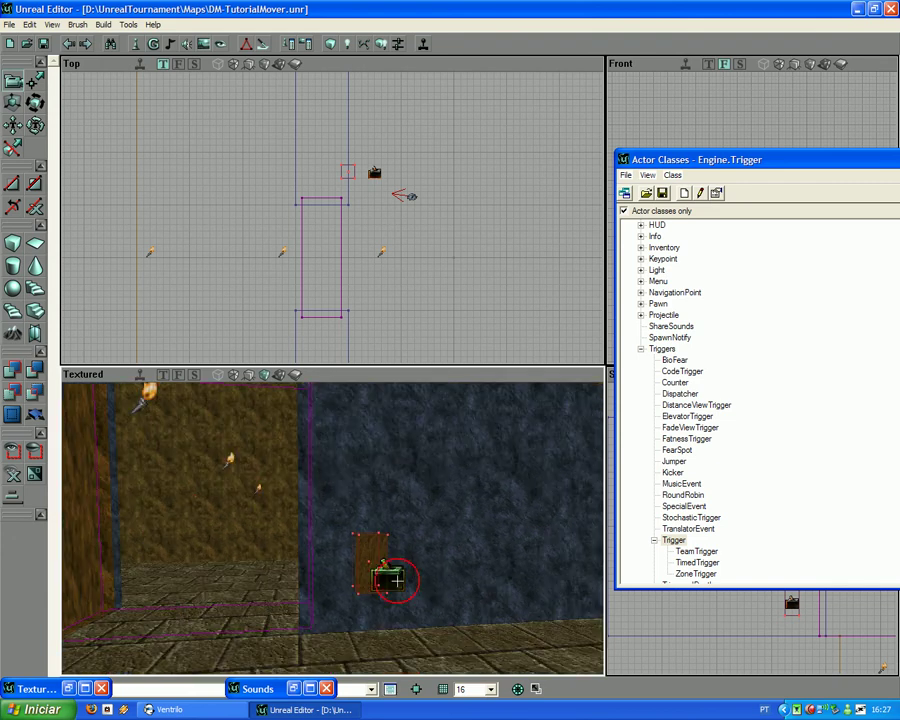
right_click(396, 578)
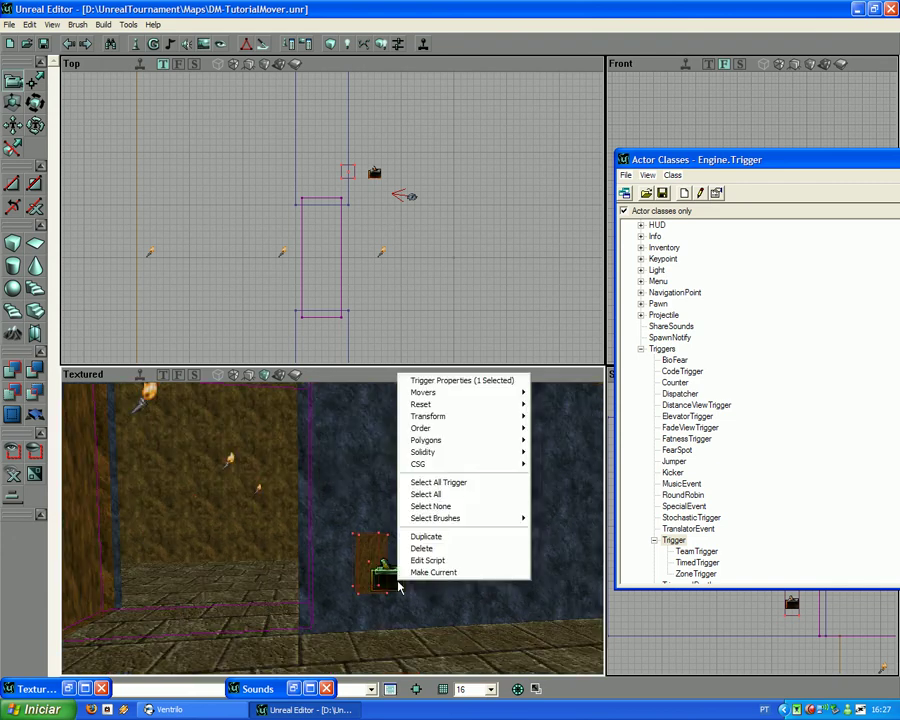
left_click(432, 381)
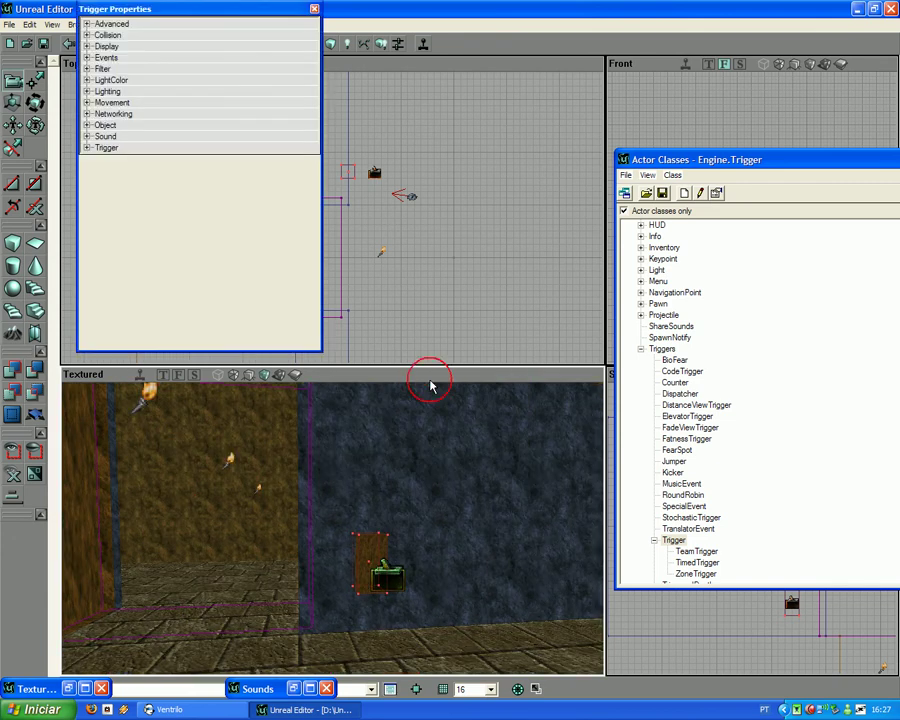
Step: Set the trigger's Message to "We have opened the door"
left_click(87, 147)
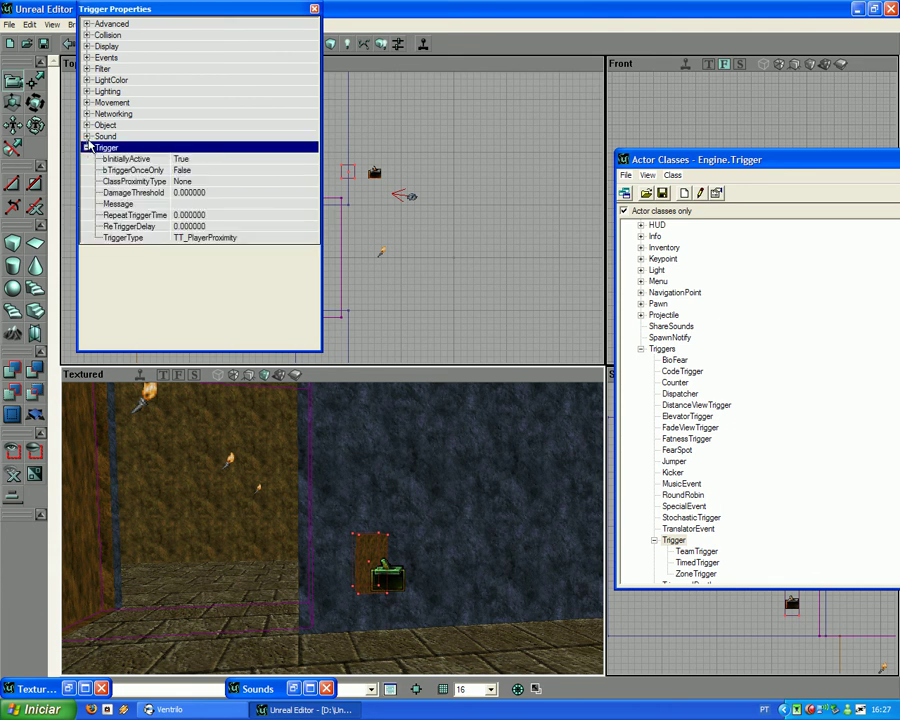
left_click(190, 203)
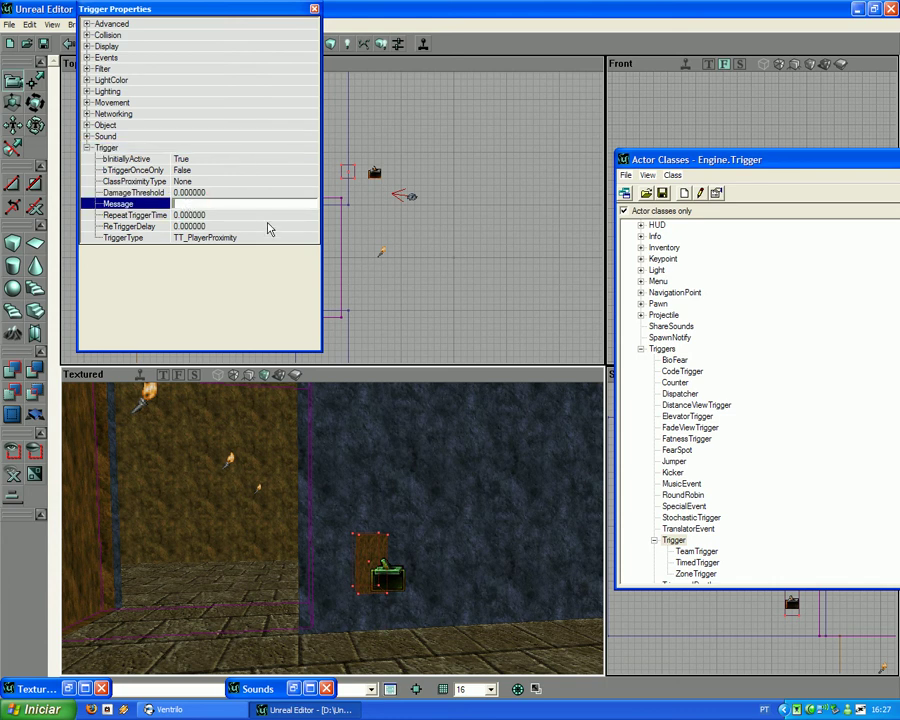
type("We have opened the door")
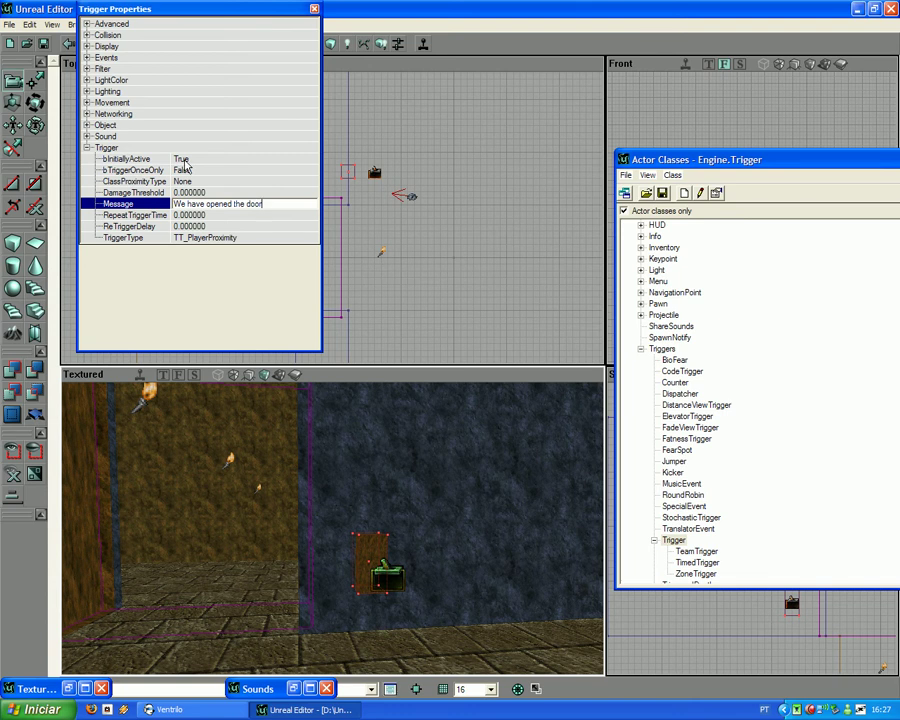
left_click_drag(275, 204, 150, 203)
left_click(284, 205)
Step: Set the trigger's Tag to "Door" in its event properties
left_click(87, 147)
left_click(87, 57)
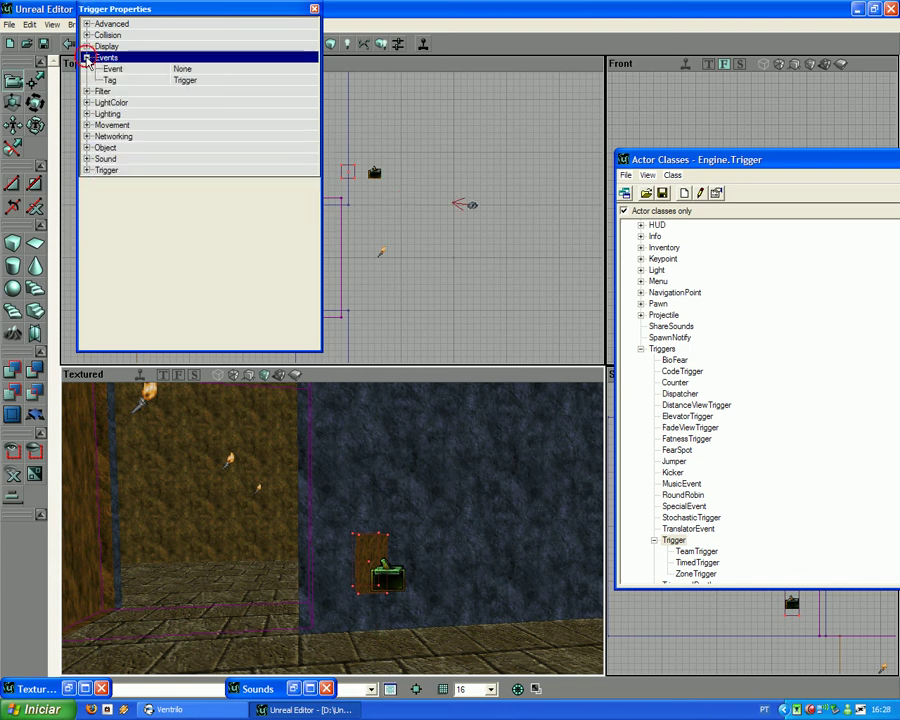
left_click(206, 80)
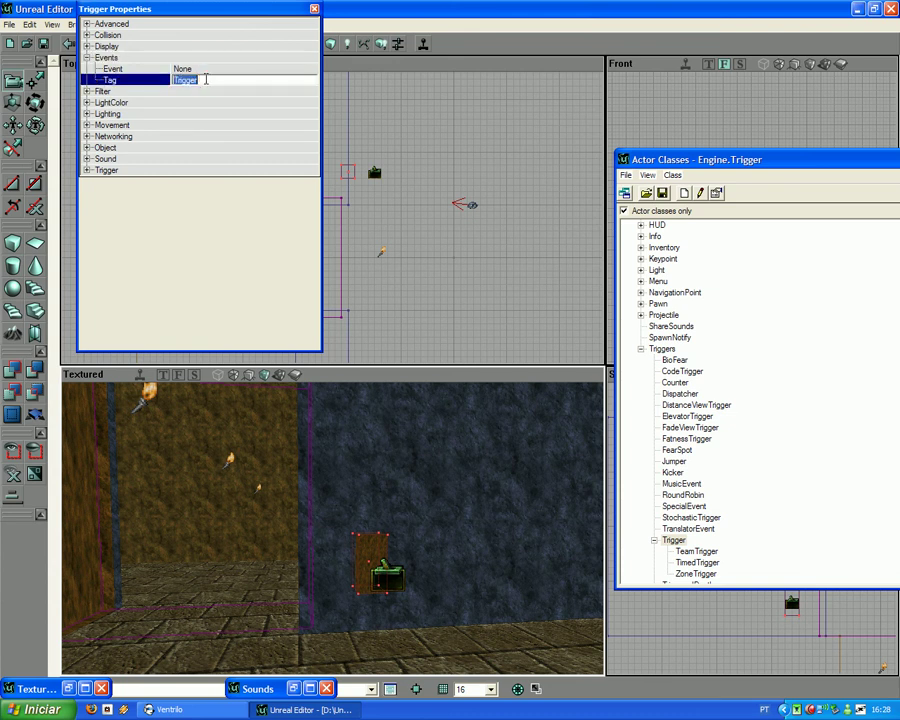
left_click(206, 80)
double_click(204, 80)
type("door")
Step: Select the door mover, set its Tag to "Door", and compare it with the trigger's Tag
left_click(312, 490)
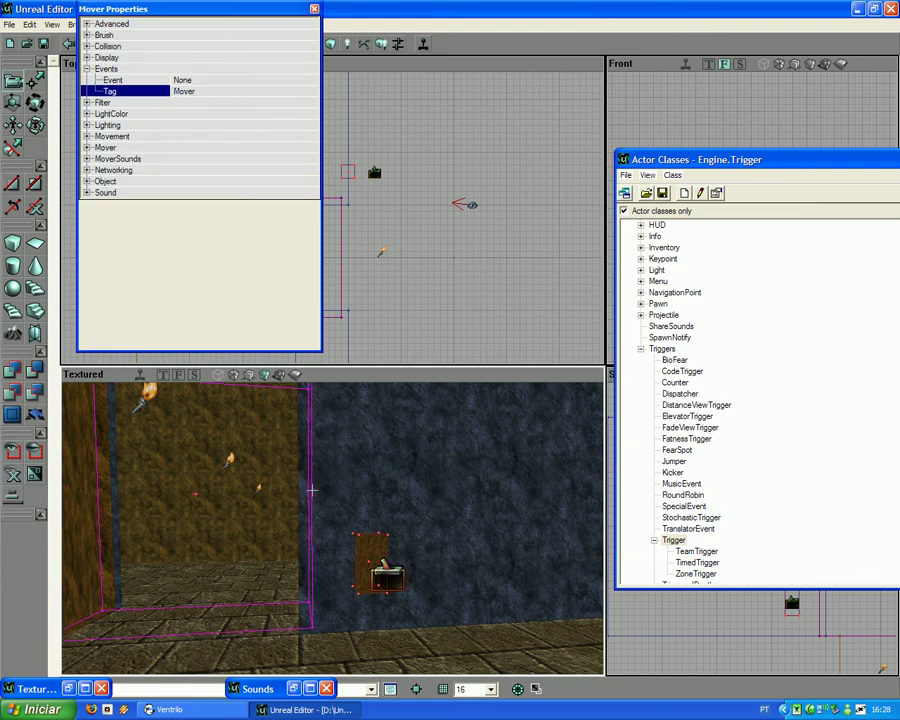
left_click(176, 92)
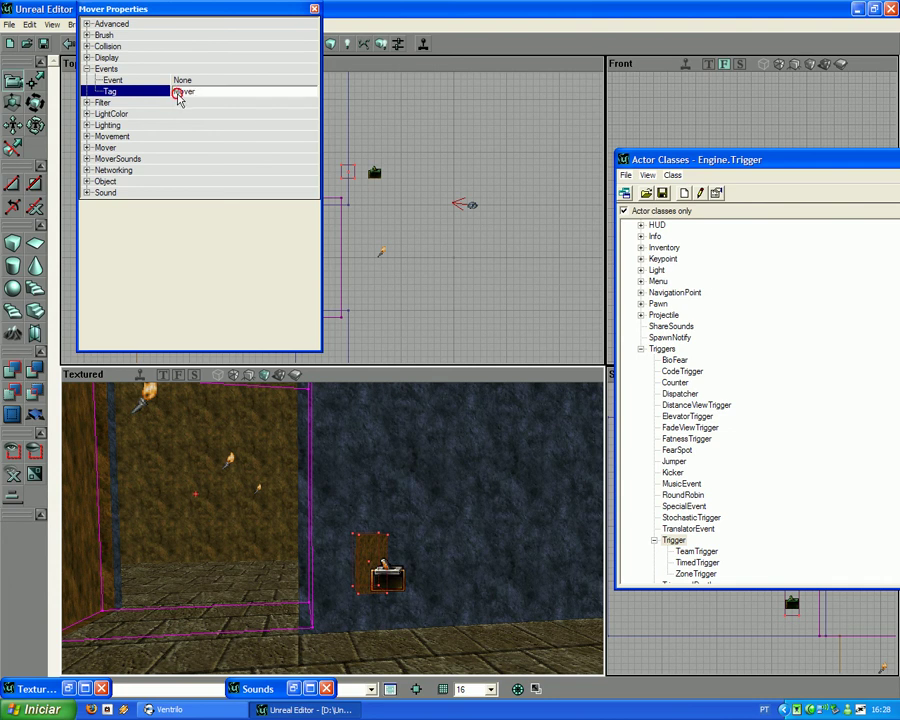
type("doo")
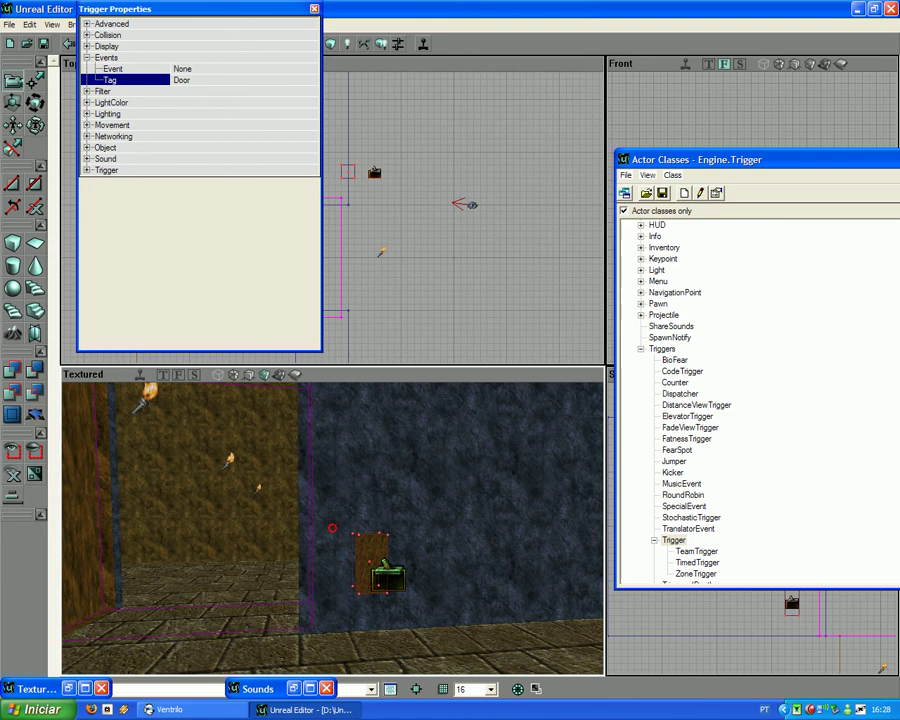
left_click(158, 514)
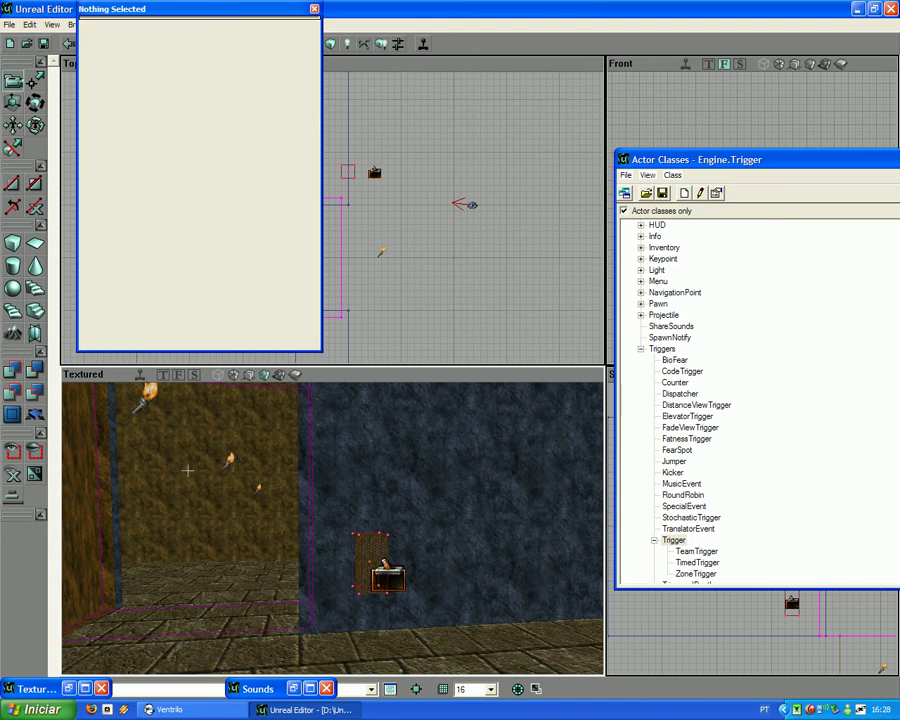
left_click(310, 505)
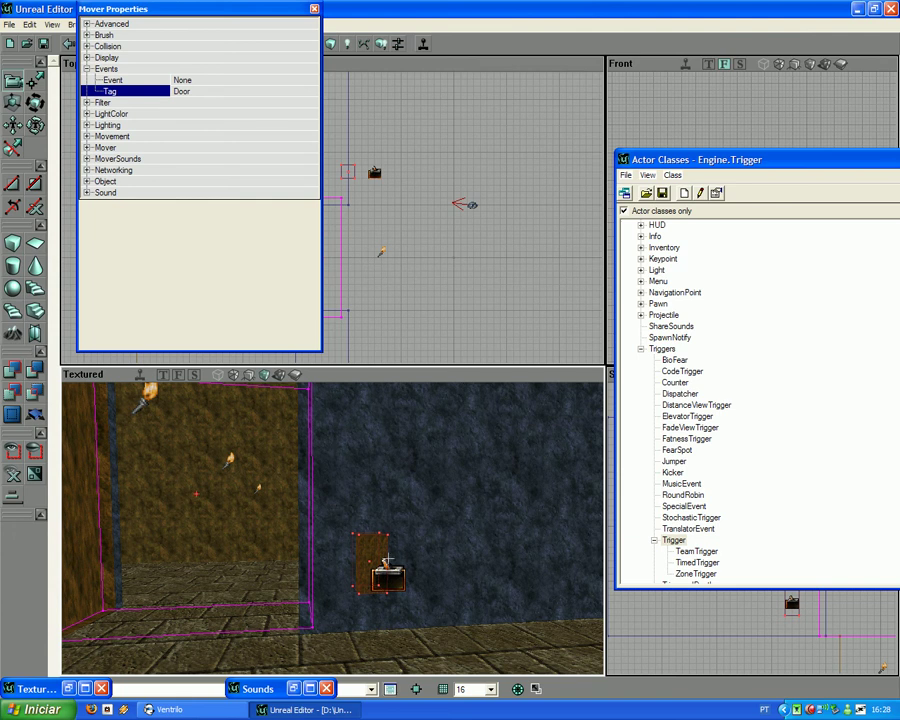
Step: Expand the mover's MoverSounds properties and load the DoorsAnc.uax package in the sound browser
left_click(87, 159)
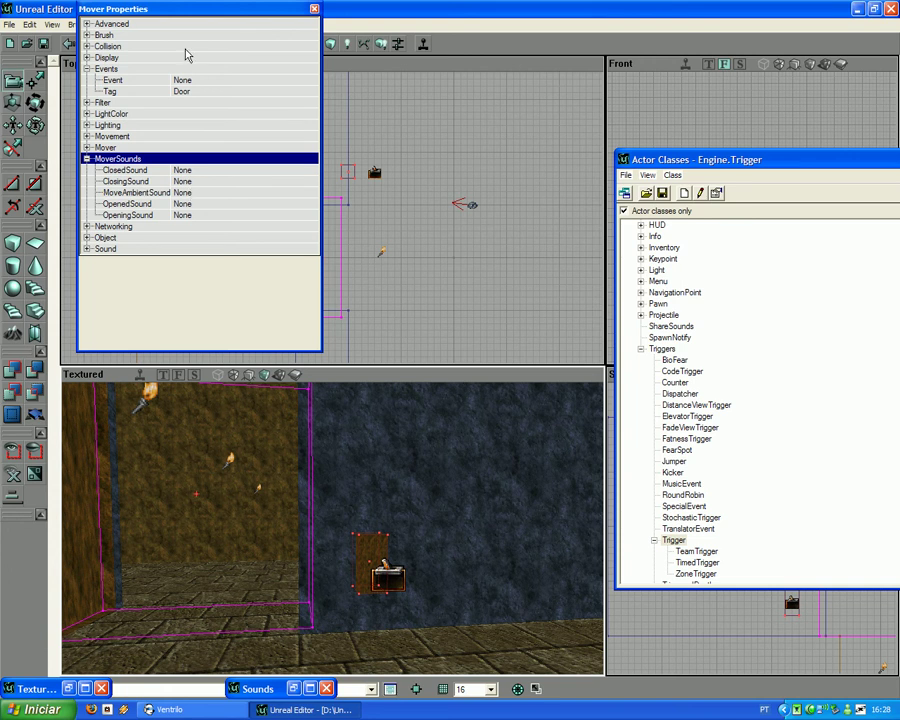
left_click_drag(193, 14, 541, 136)
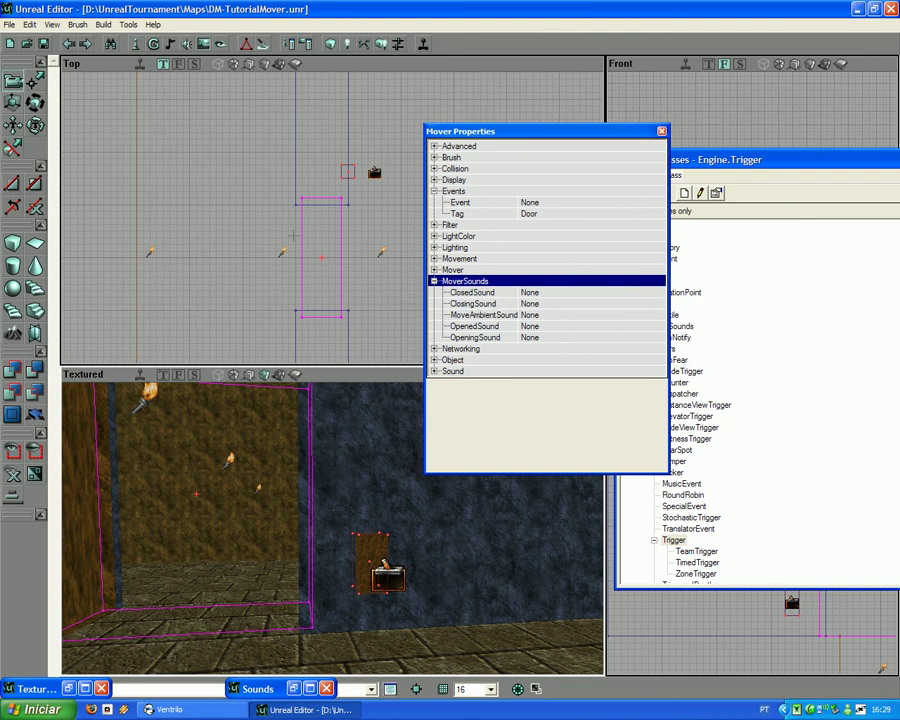
left_click(187, 45)
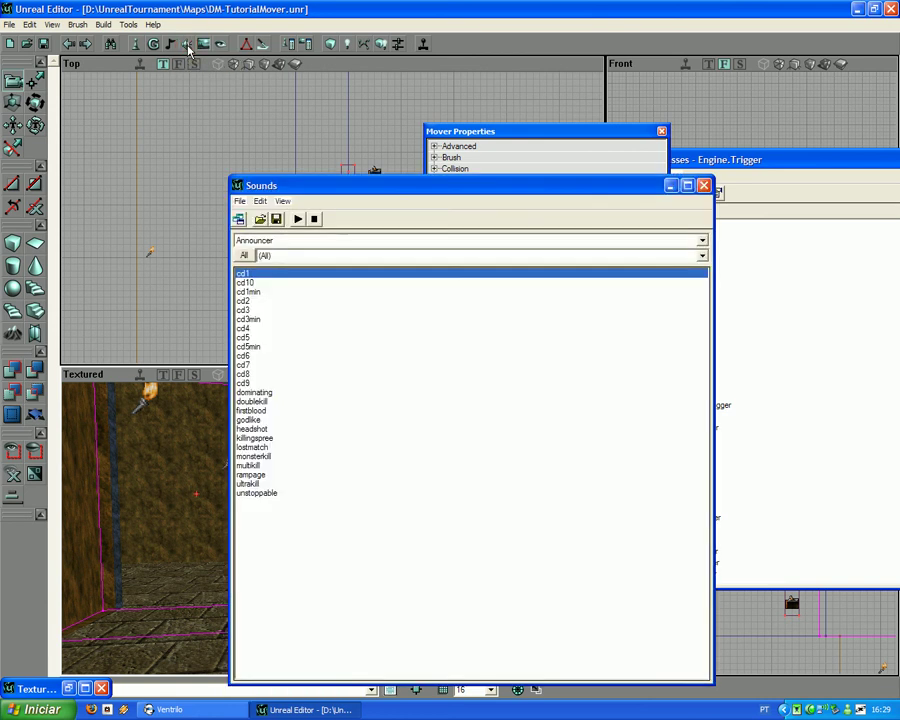
left_click(261, 219)
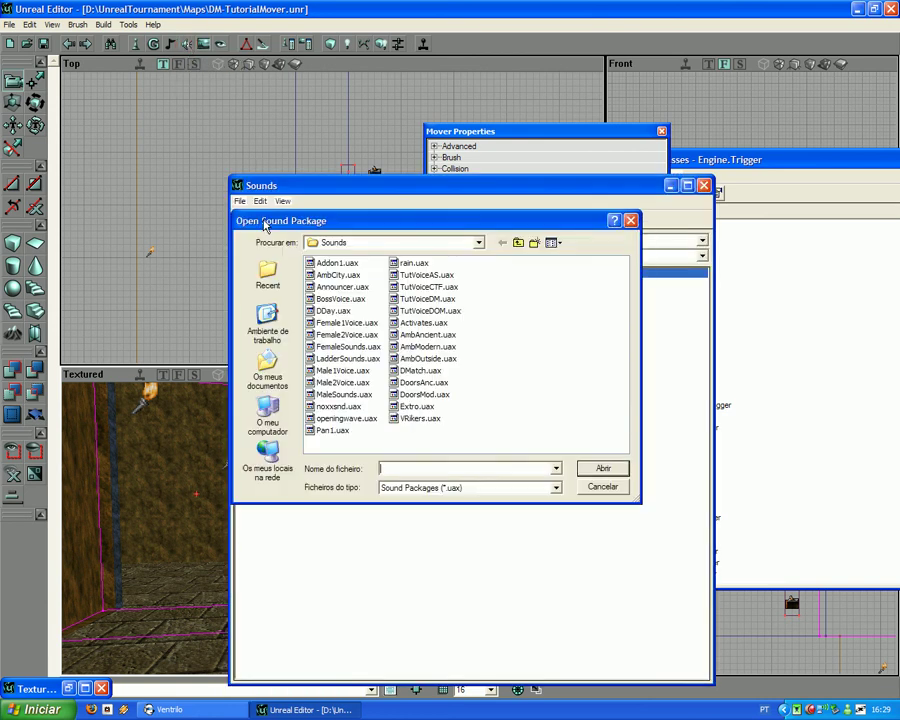
left_click(414, 383)
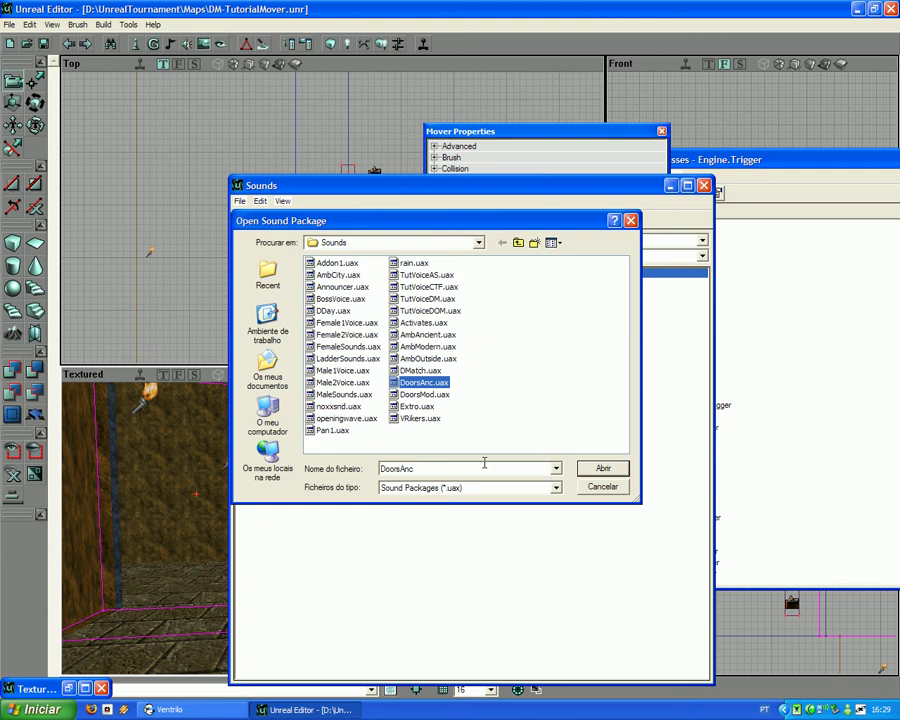
left_click(592, 470)
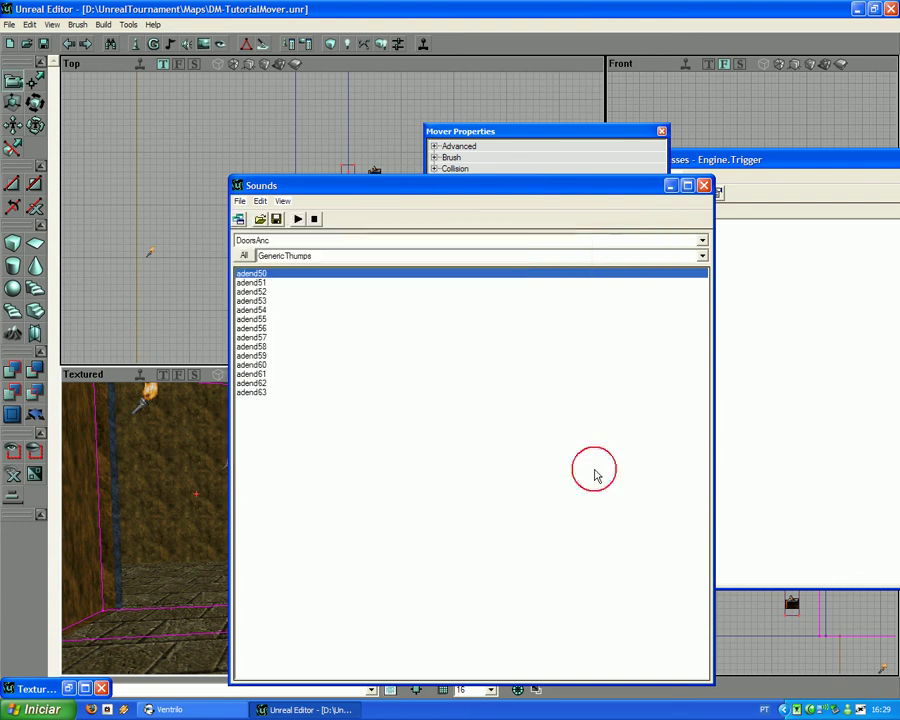
Step: Audition several GenericThumps sounds and assign adend54 as the mover's ClosedSound
left_click(257, 300)
left_click_drag(256, 298, 256, 397)
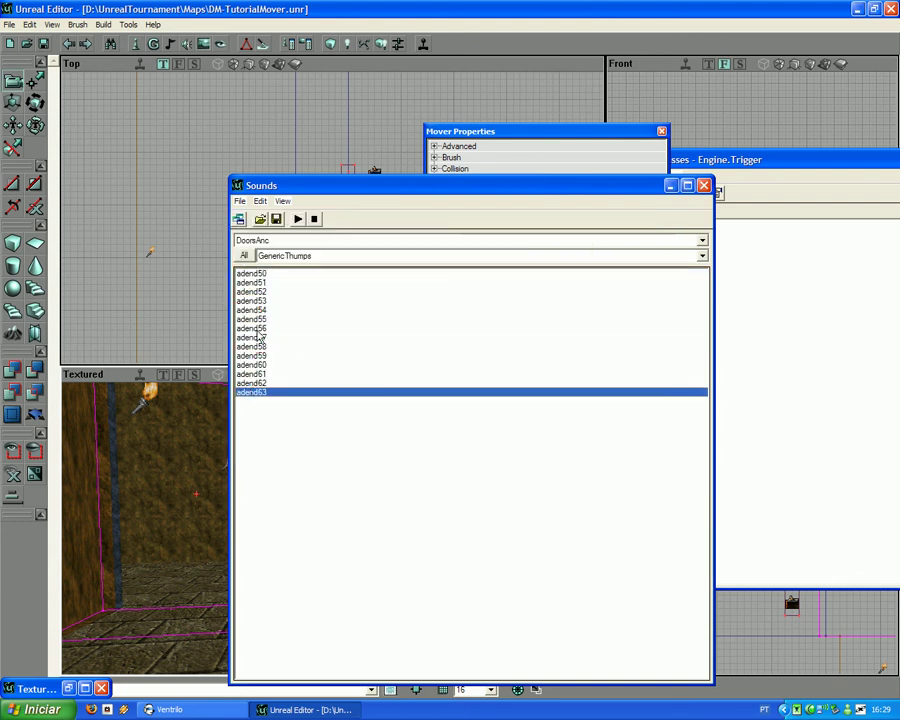
left_click(298, 221)
left_click(258, 328)
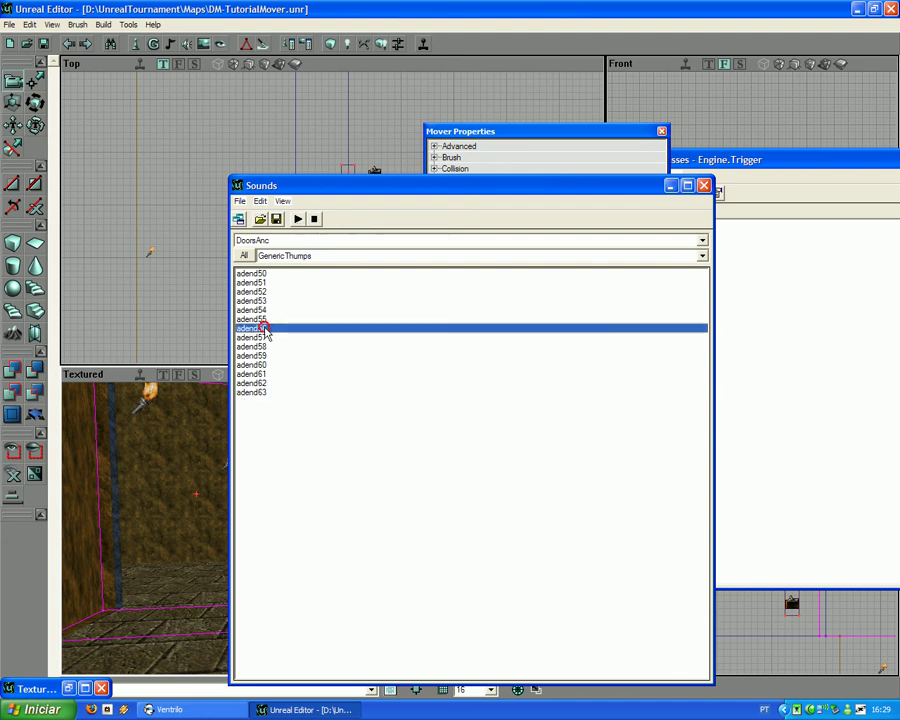
left_click(297, 220)
left_click(269, 309)
left_click(295, 221)
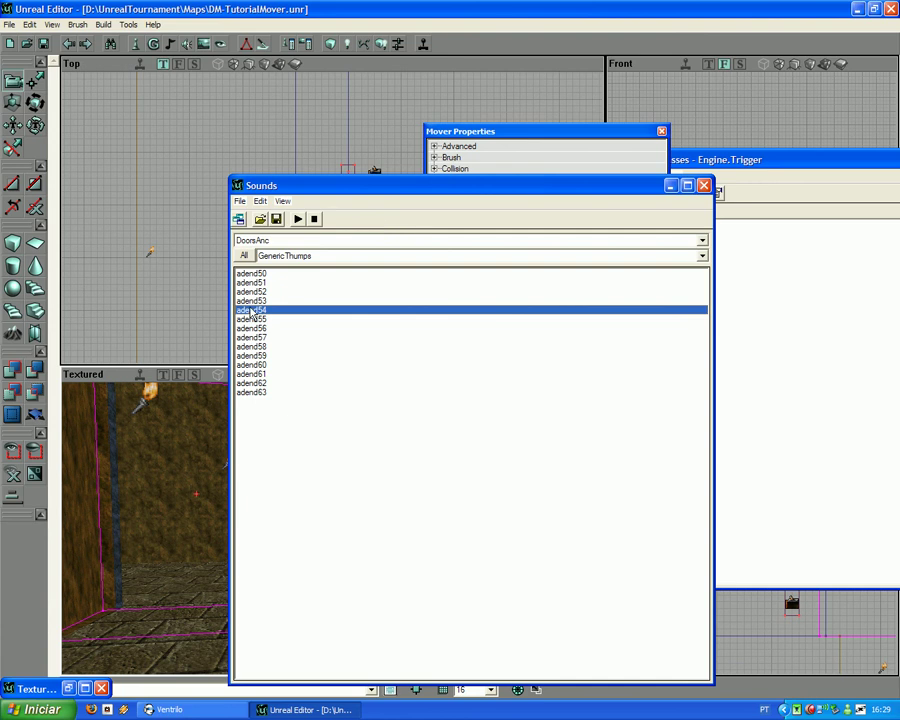
left_click_drag(306, 185, 136, 27)
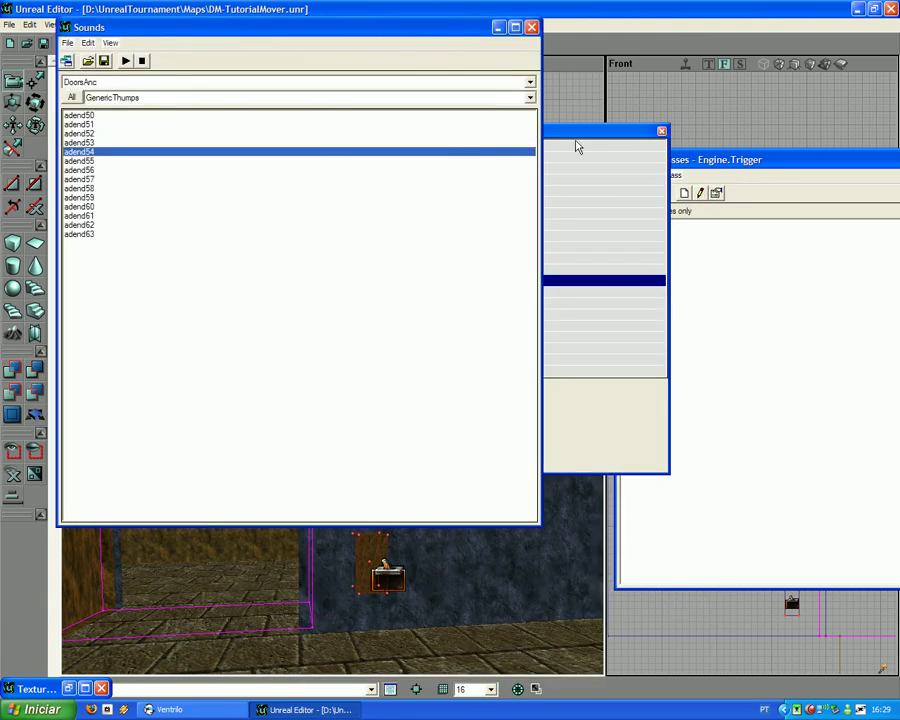
left_click(565, 132)
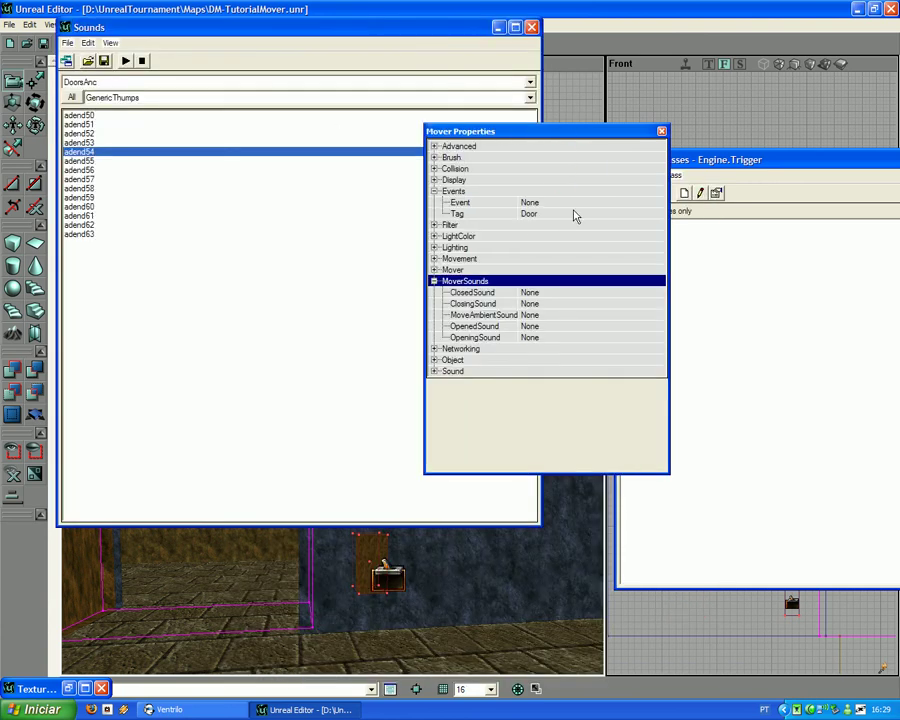
left_click(552, 292)
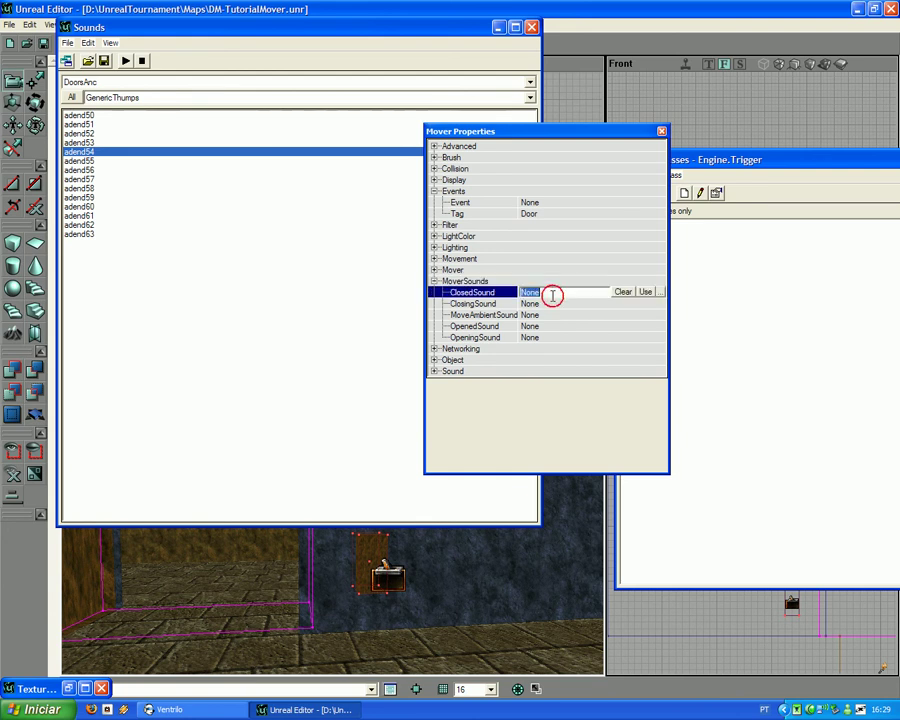
left_click(643, 292)
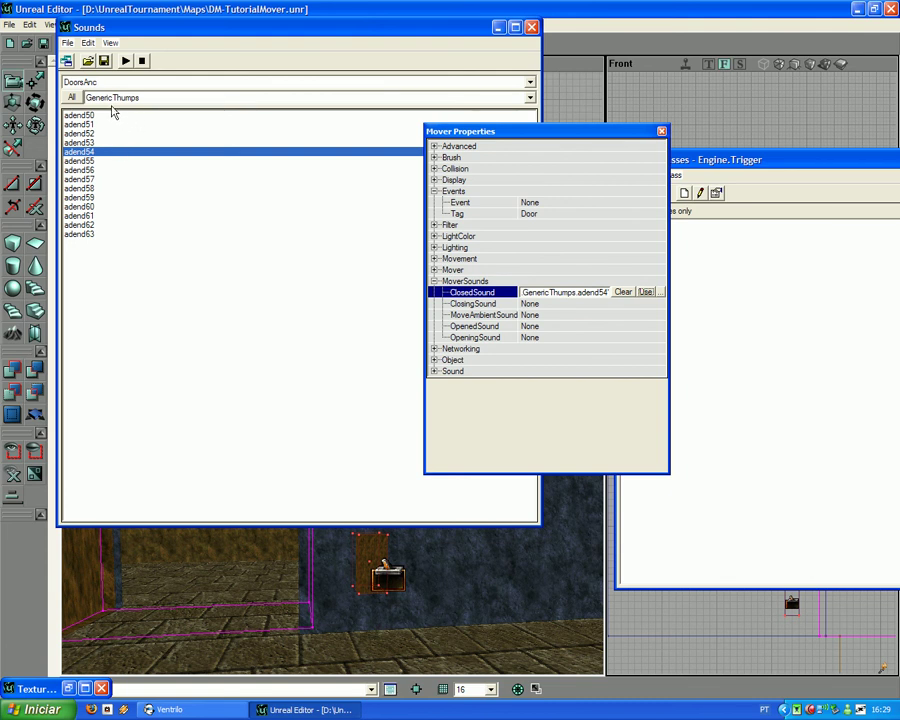
Step: Audition more GenericThumps sounds and assign adend61 as the mover's ClosingSound
left_click(86, 170)
left_click(126, 61)
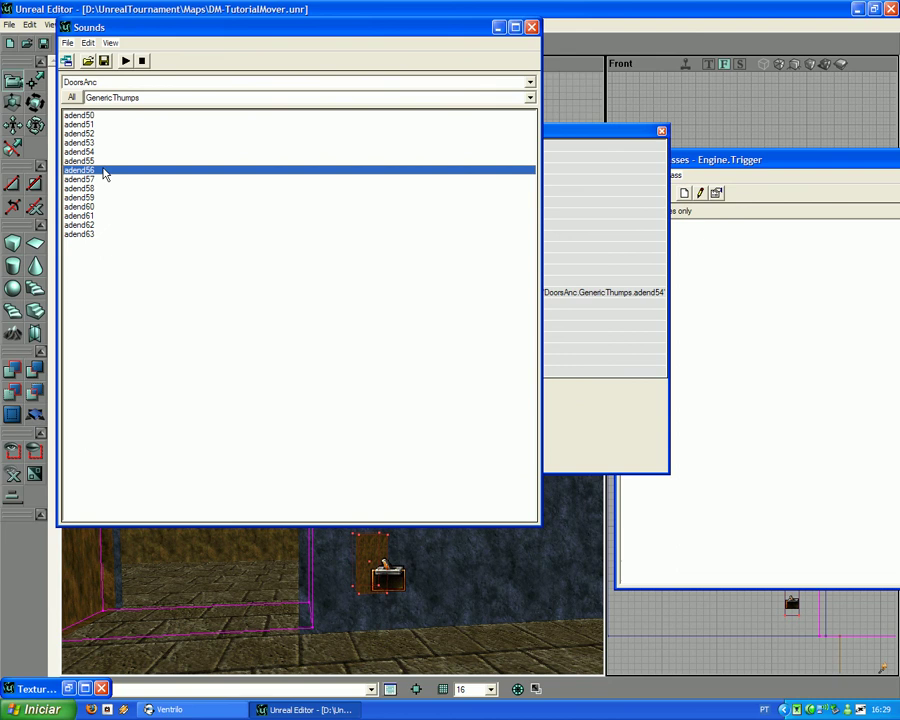
left_click(80, 115)
left_click(121, 61)
left_click(100, 215)
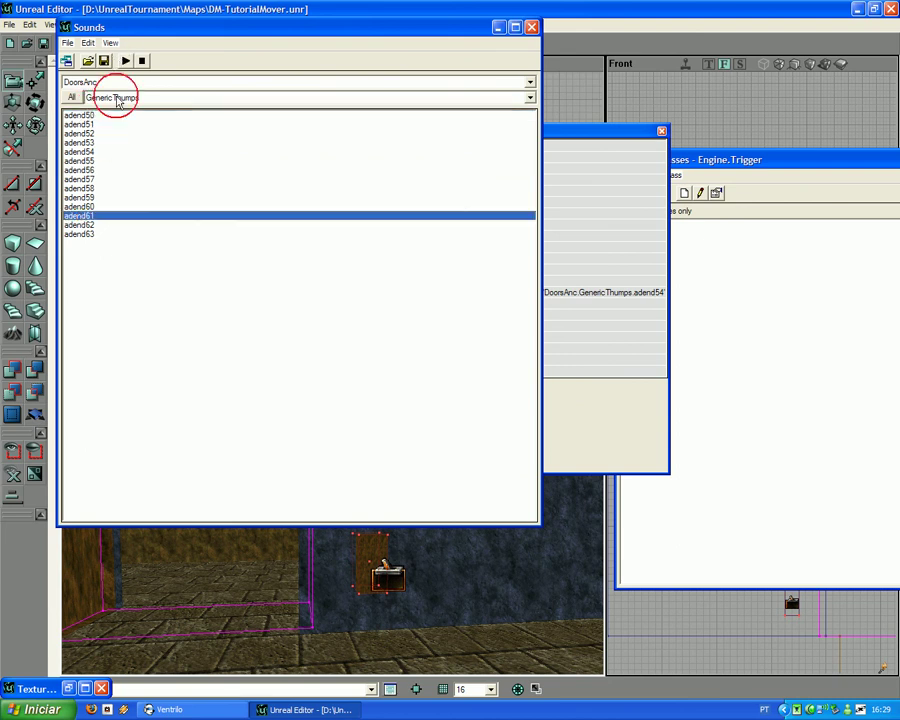
left_click(123, 61)
left_click(579, 303)
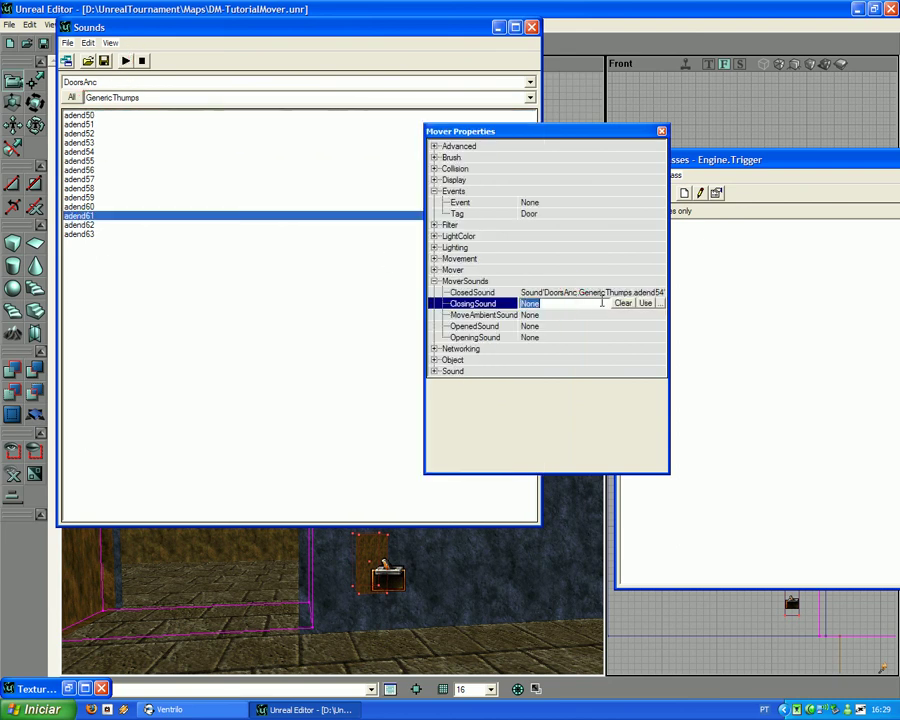
left_click(645, 303)
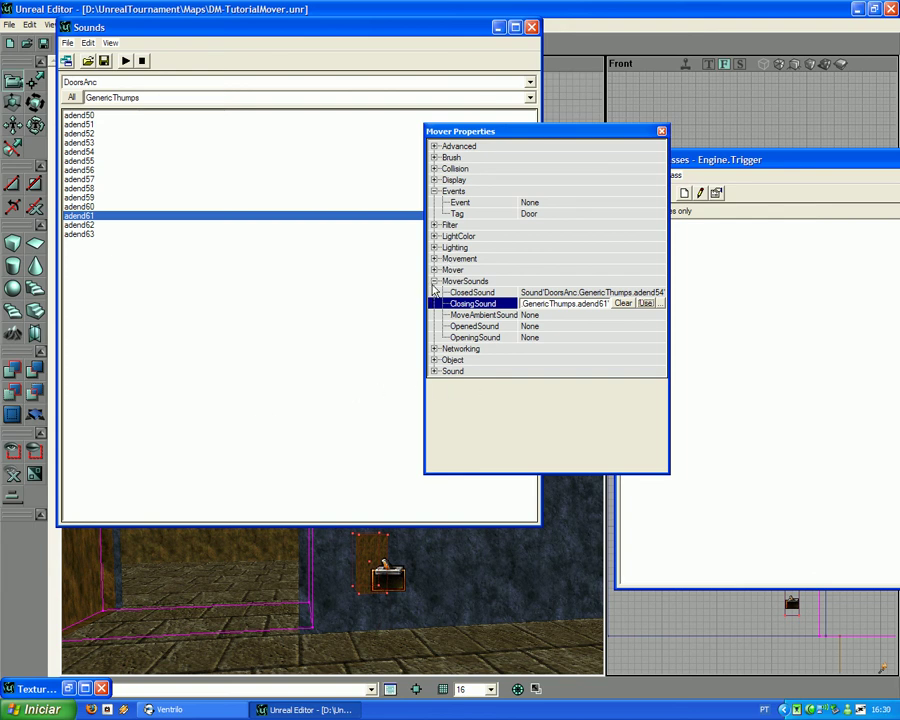
Step: Widen the mover's property window and value names, and set MoverEncroachType to ME_CrushWhenEncroach
left_click(434, 281)
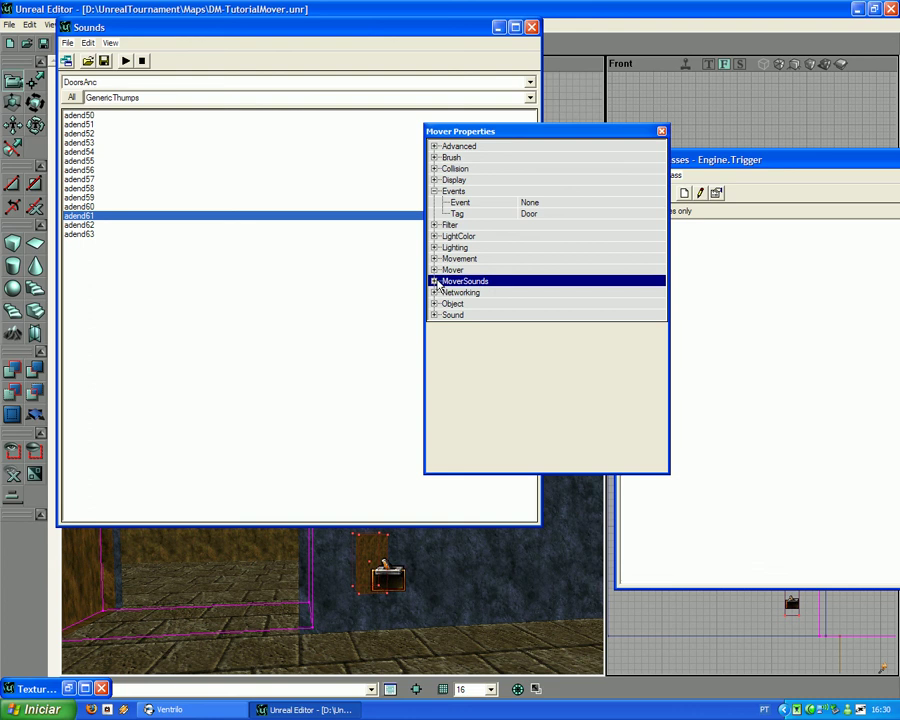
left_click(434, 270)
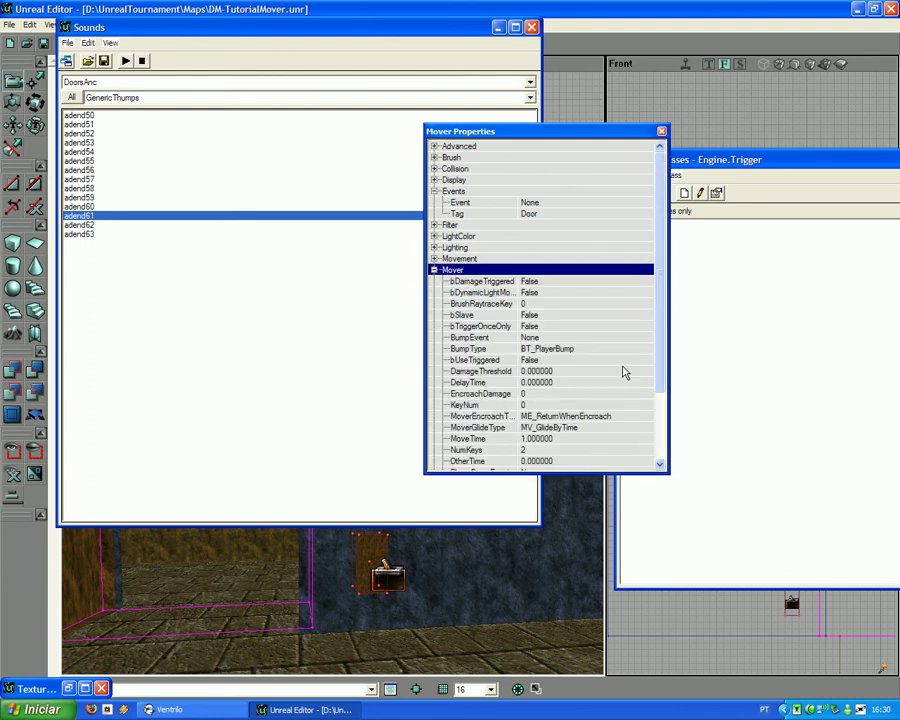
left_click_drag(663, 366, 653, 416)
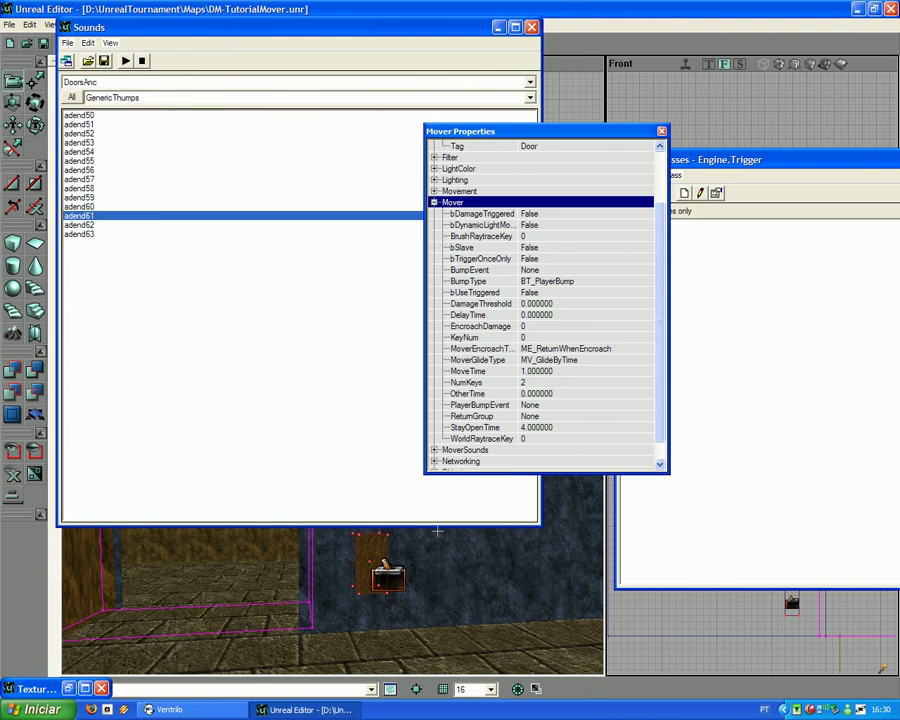
left_click(575, 350)
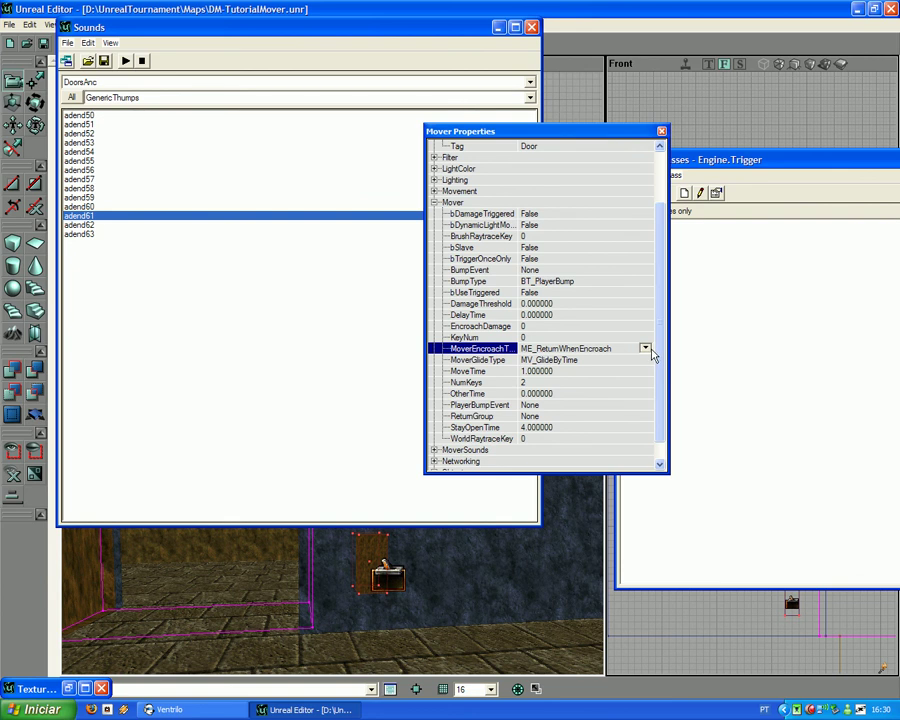
left_click_drag(669, 352, 802, 370)
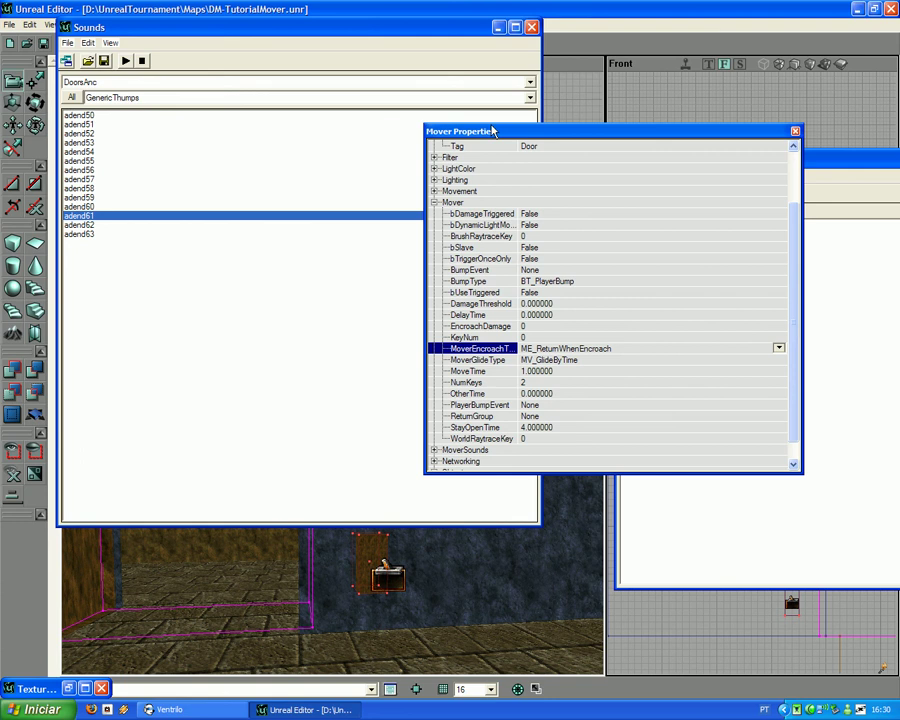
left_click(517, 146)
left_click_drag(517, 146, 549, 148)
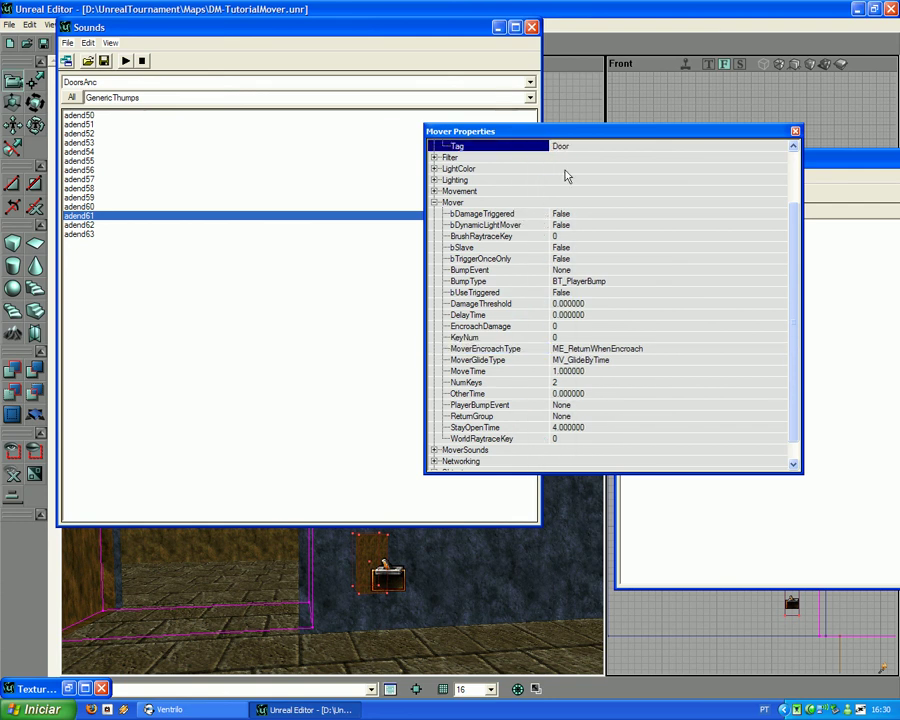
left_click(666, 349)
left_click(777, 349)
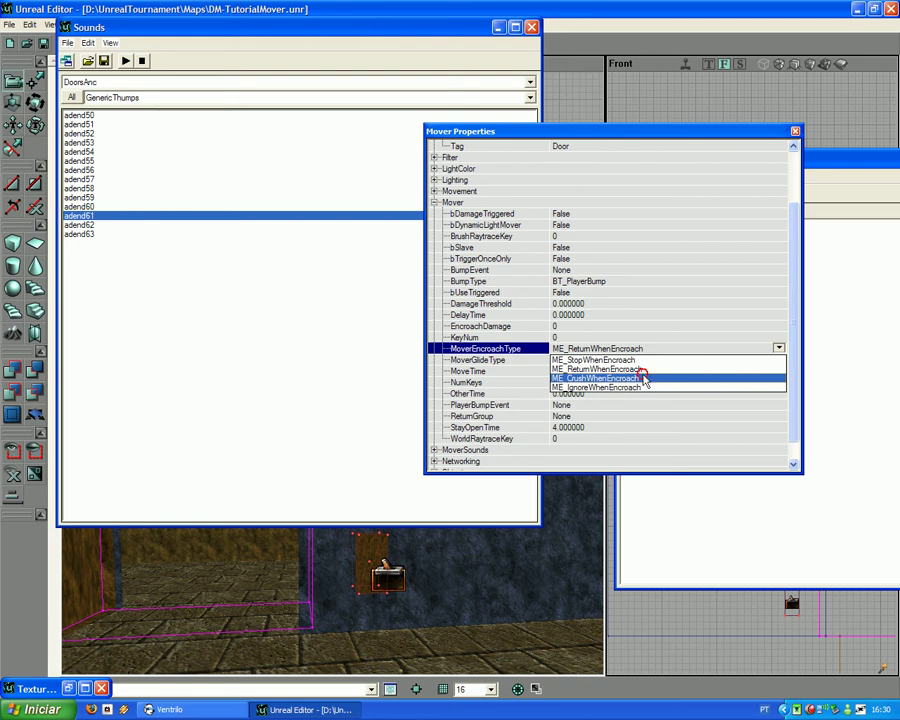
left_click(644, 378)
Step: Set the mover's EncroachDamage to 100 and review the available MoverEncroachType options
left_click(510, 326)
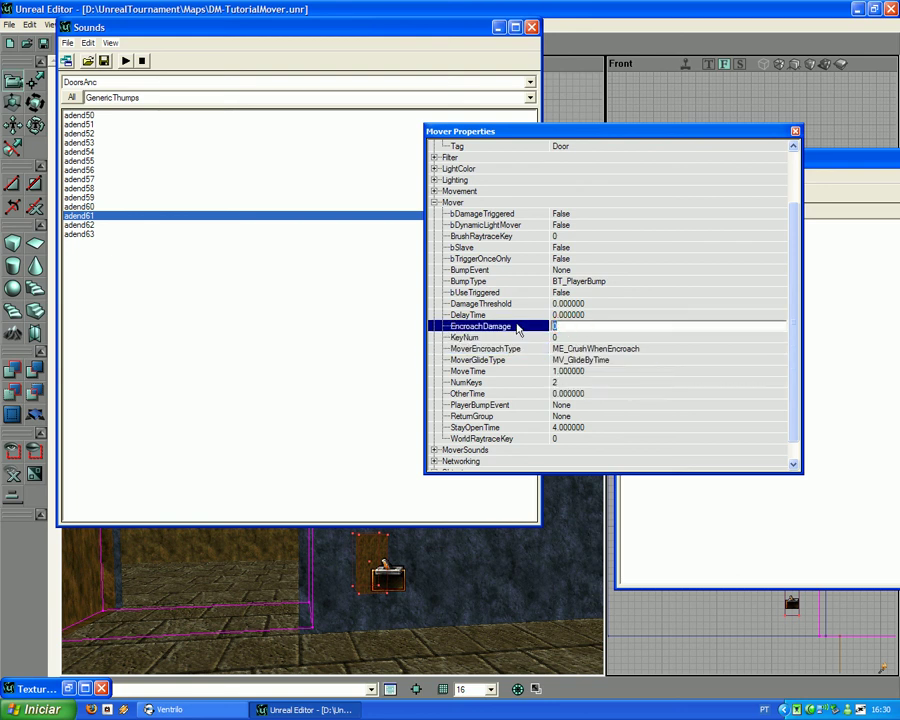
left_click(557, 327)
type("1010")
left_click(612, 351)
left_click(778, 348)
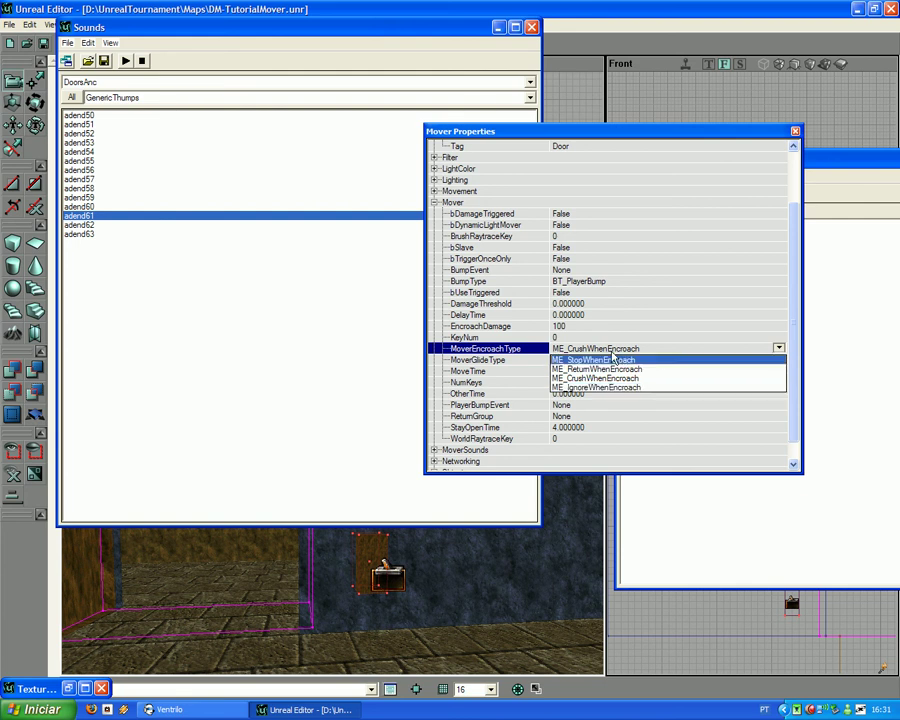
left_click(610, 348)
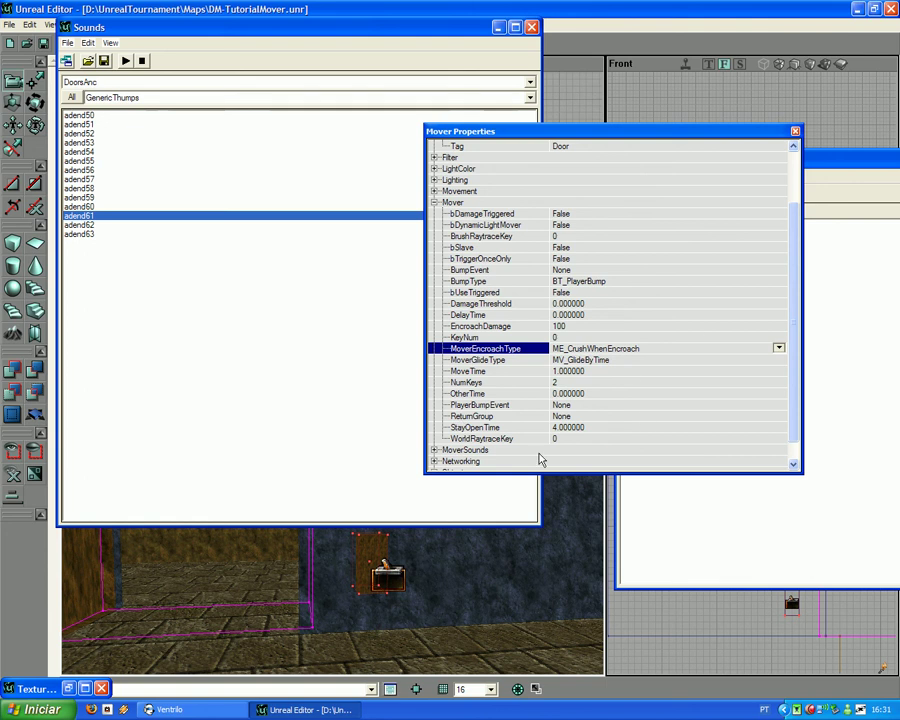
Step: Set the mover's DelayTime to 1 and its MoveTime to 5
left_click(552, 315)
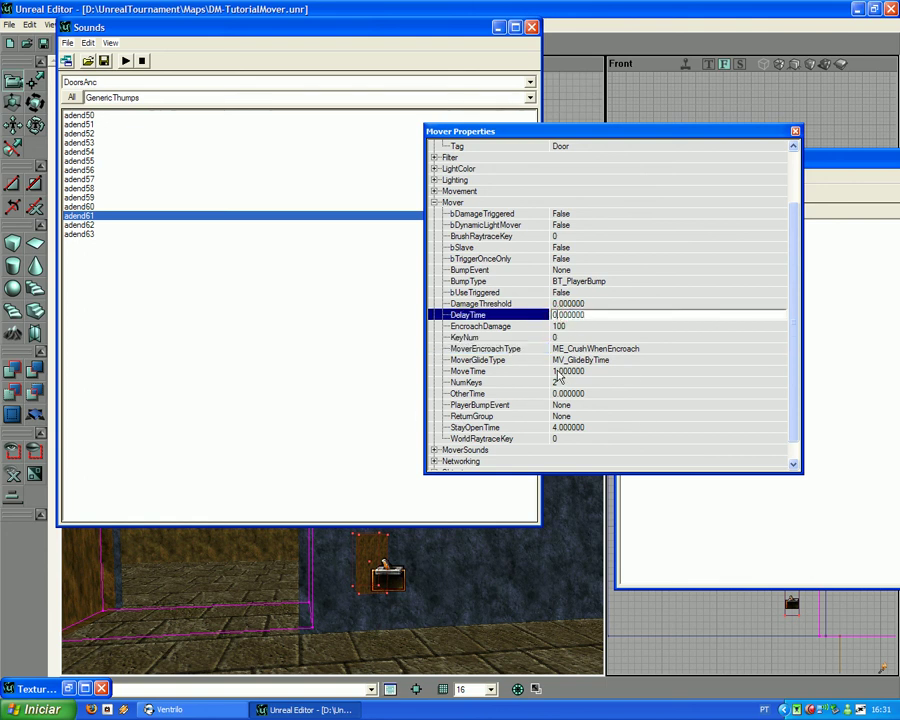
key("Delete")
type("1")
left_click(558, 371)
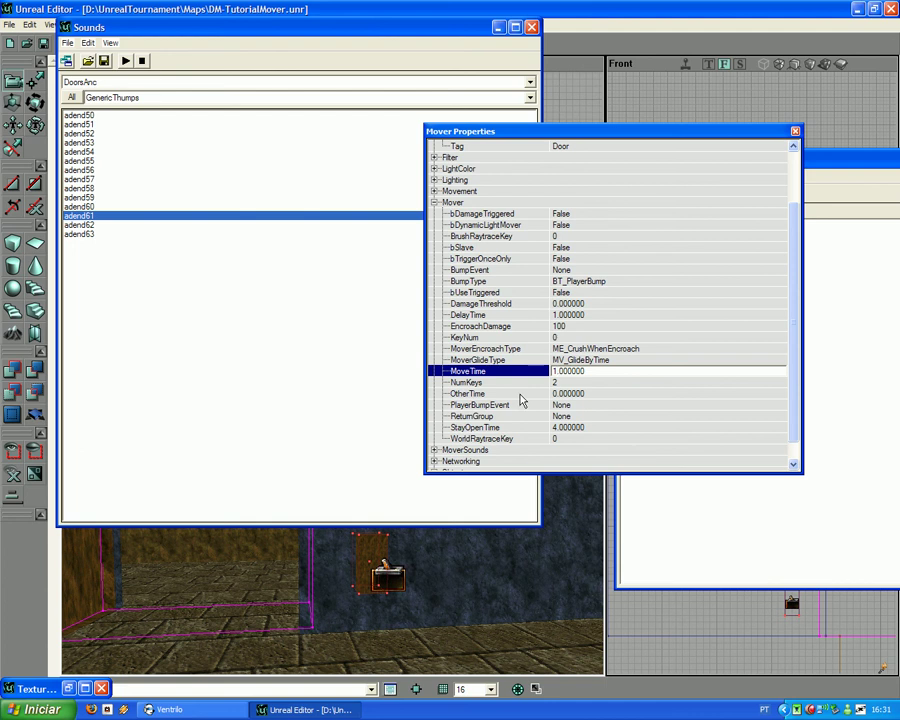
key("BackSpace")
Step: Switch to Ventrilo, pick another entry from the voice bindings, and return to Unreal Editor
left_click(170, 709)
left_click(534, 291)
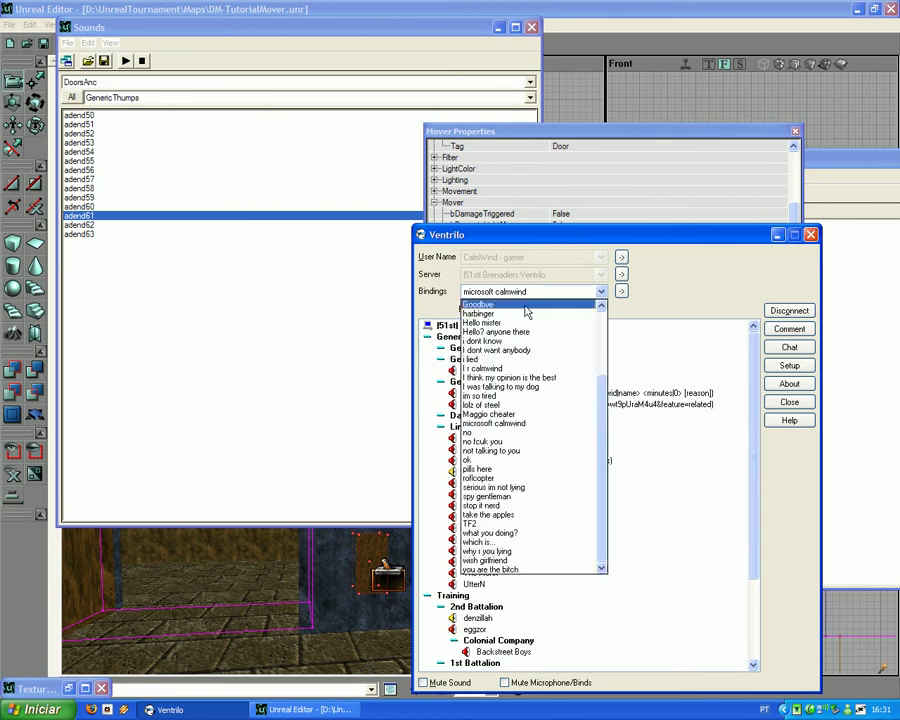
scroll(527, 312, "up", 4)
left_click(482, 303)
left_click(777, 234)
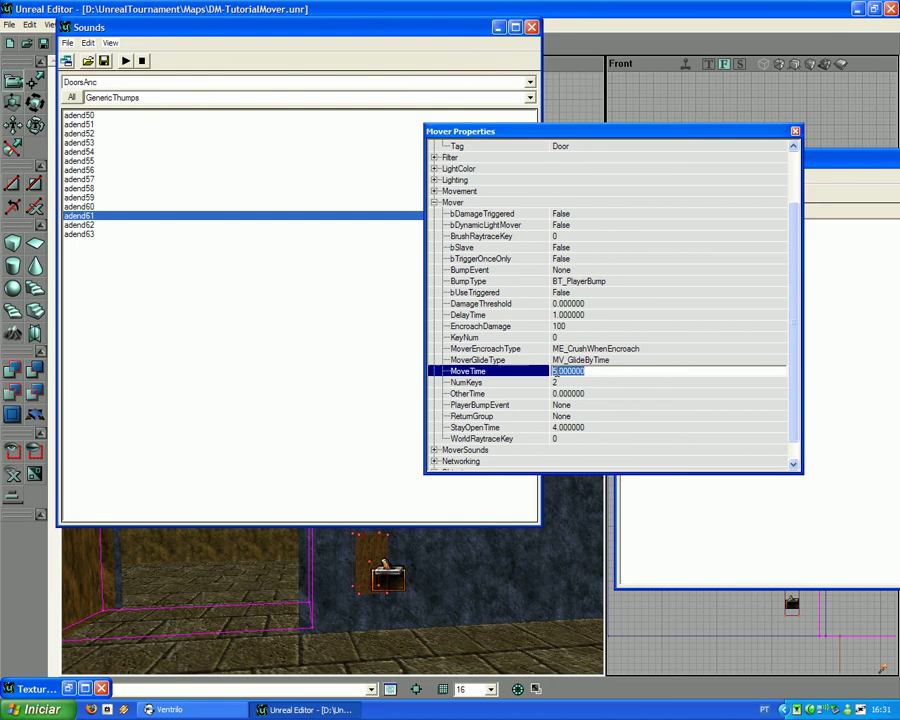
Step: Review the available MoverGlideType options for the mover
left_click(557, 372)
left_click(558, 363)
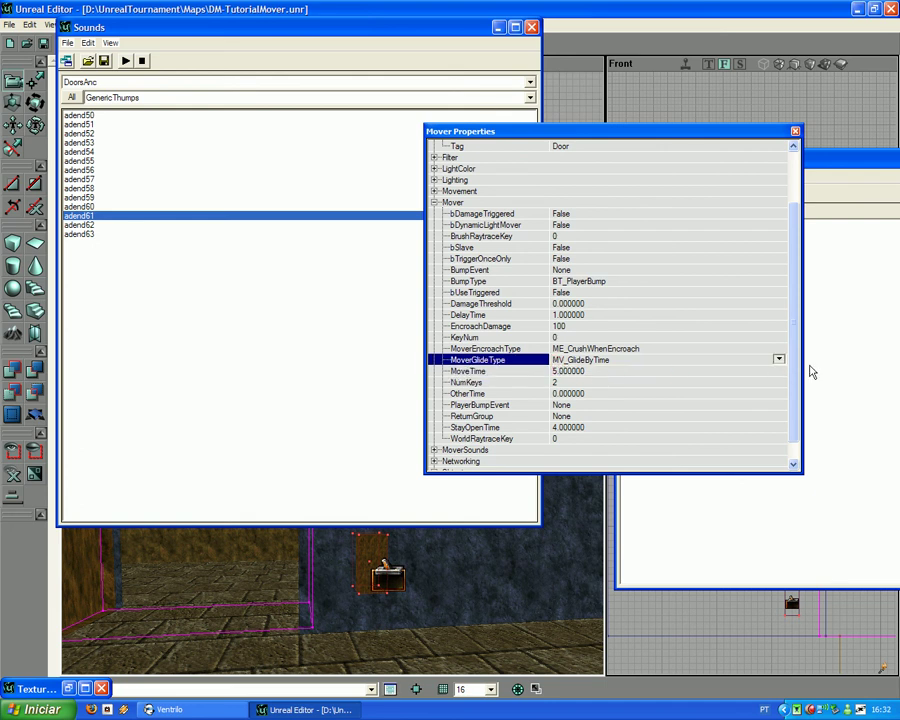
left_click(778, 359)
left_click(752, 362)
Step: Close the mover's properties and minimize the Sounds and Actor Classes windows to uncover the viewports
left_click(795, 131)
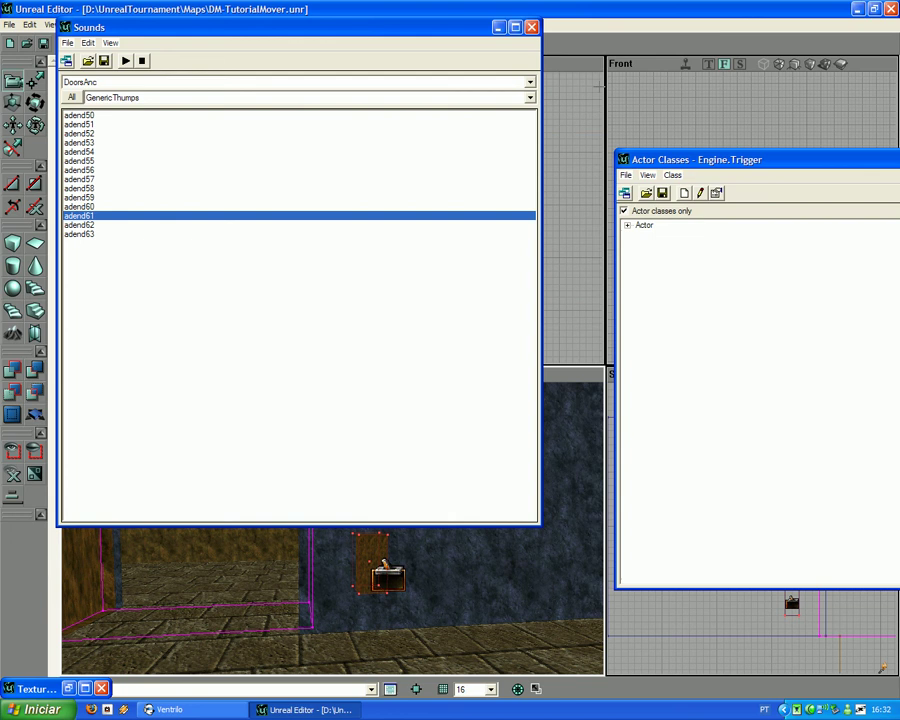
left_click(498, 27)
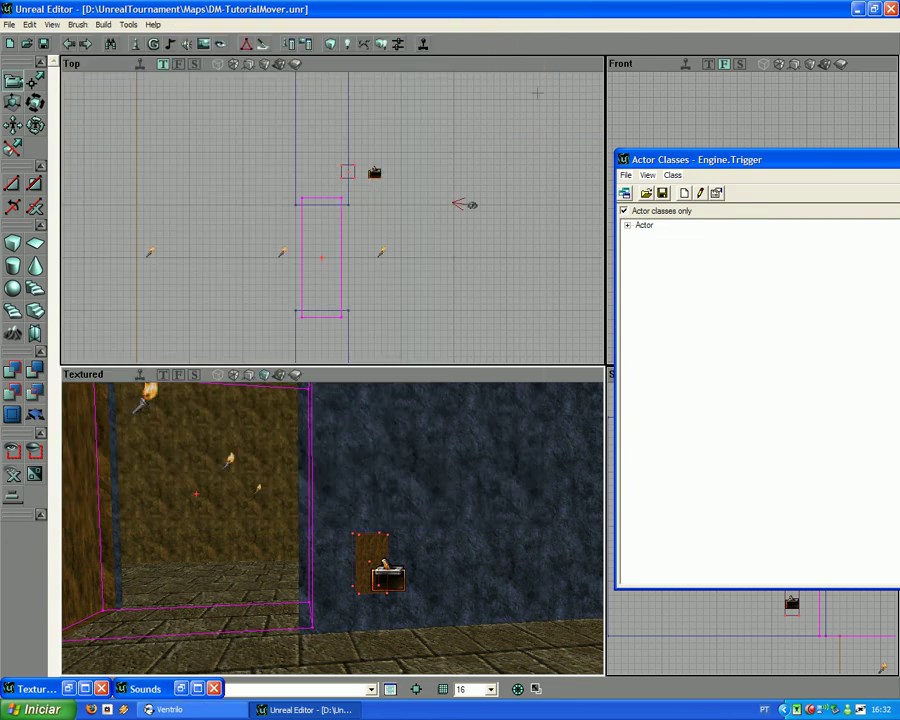
left_click_drag(688, 160, 406, 160)
left_click(699, 156)
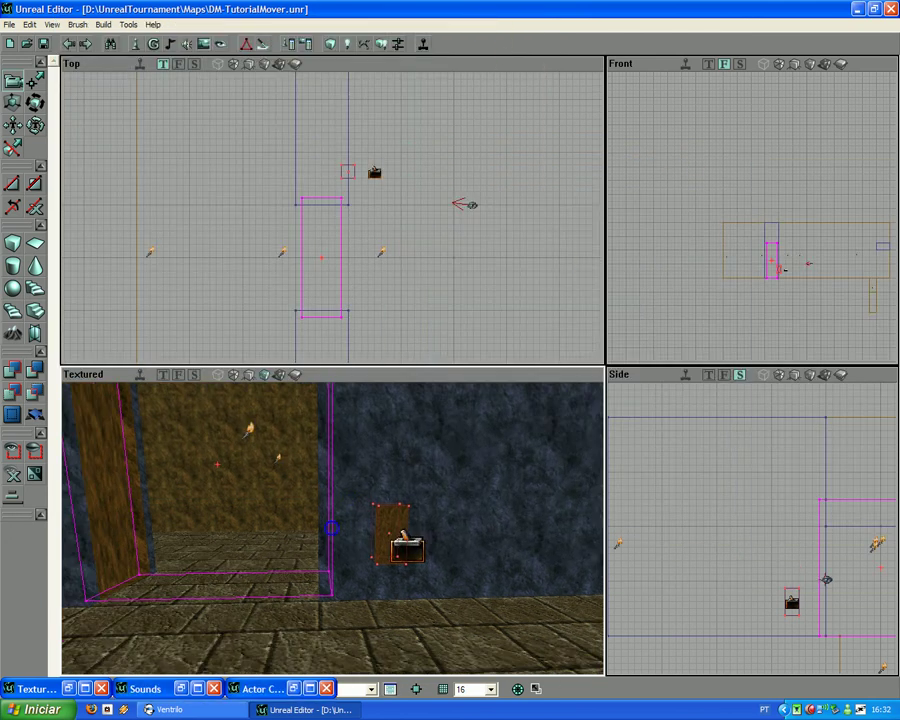